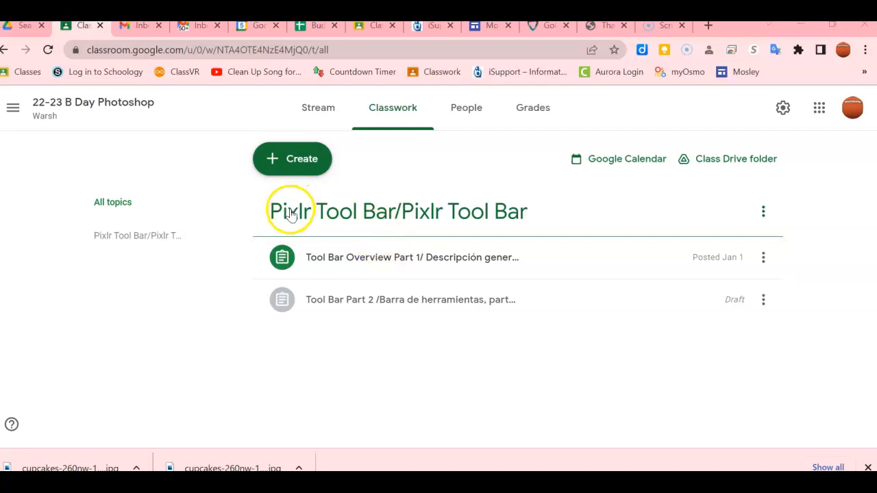
Step: Expand the Tool Bar Overview Part 1 assignment and open its attached Pixlr E photo editor link
left_click(422, 260)
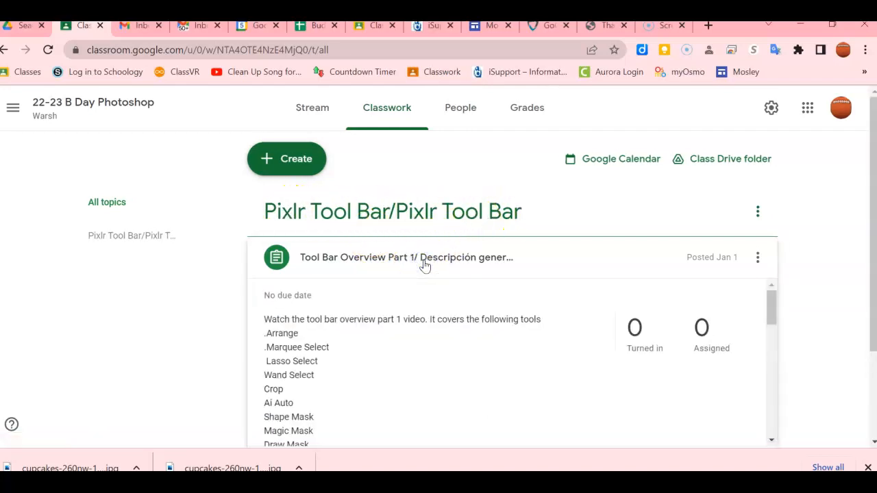
scroll(428, 306, "down", 3)
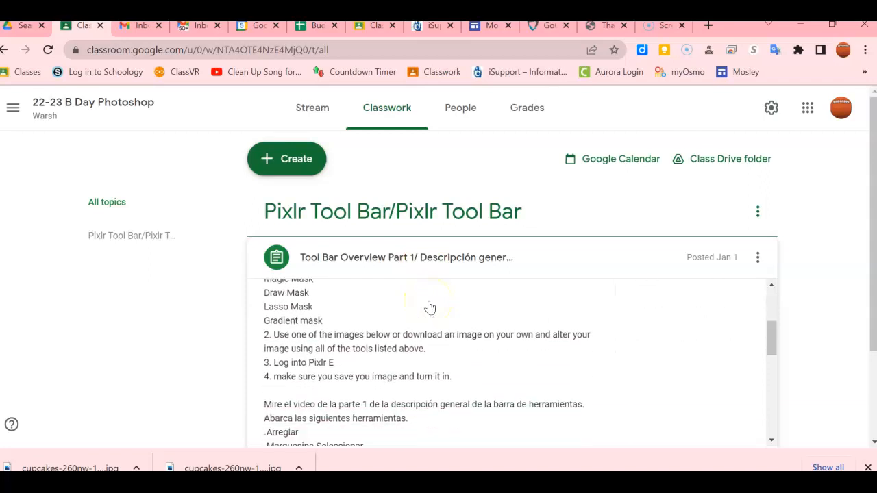
scroll(428, 306, "down", 6)
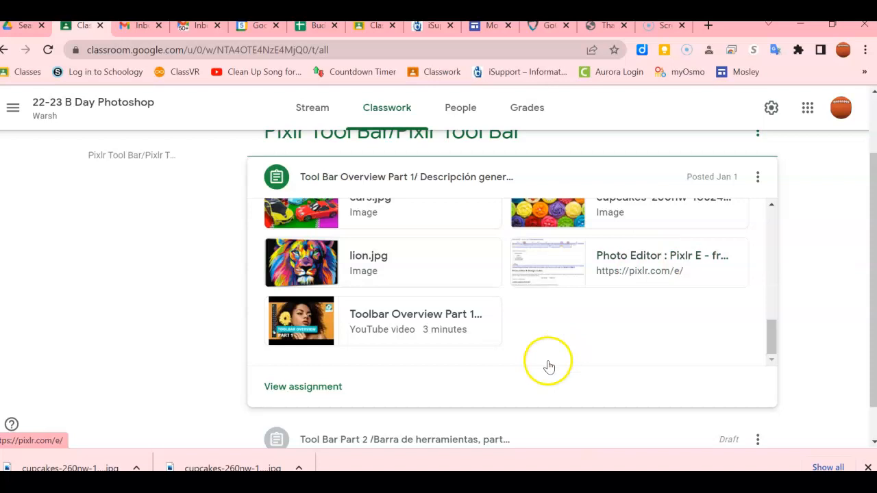
left_click(686, 252)
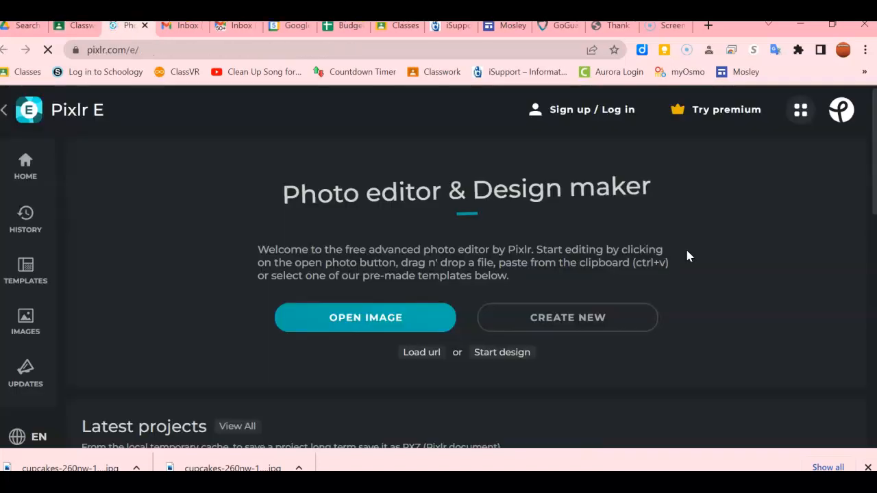
Step: Log in to Pixlr E with the Google account
left_click(576, 111)
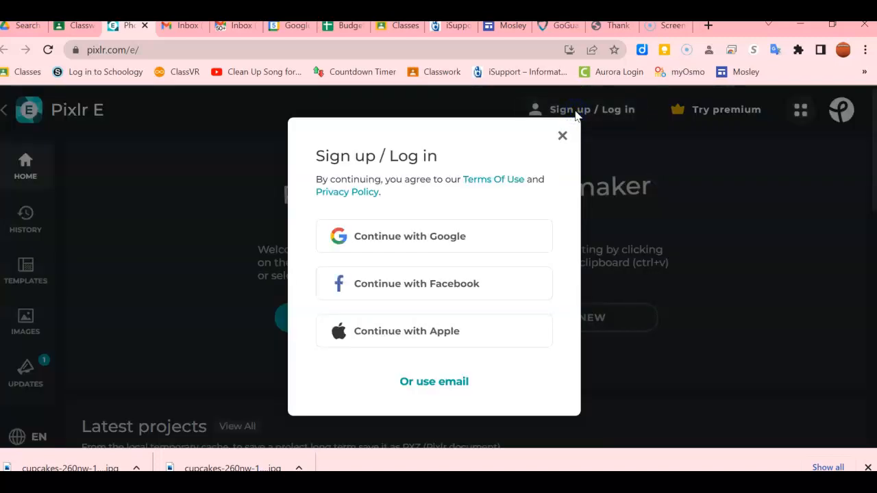
left_click(439, 240)
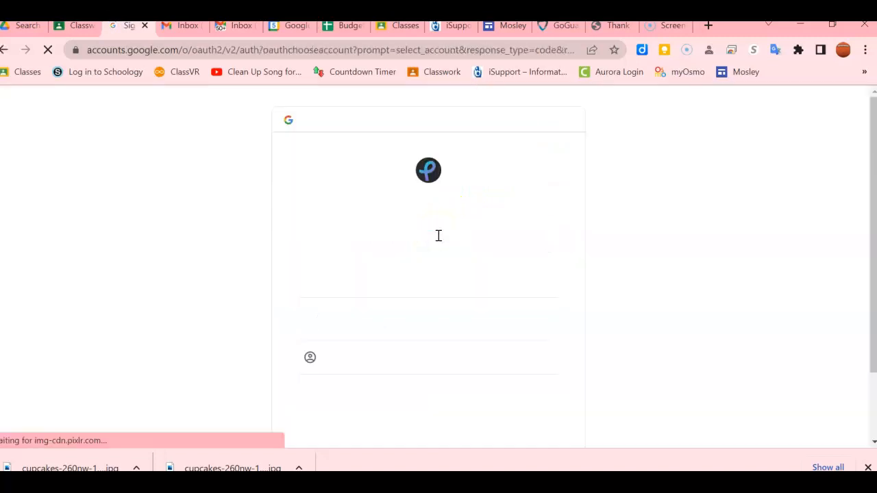
left_click(413, 280)
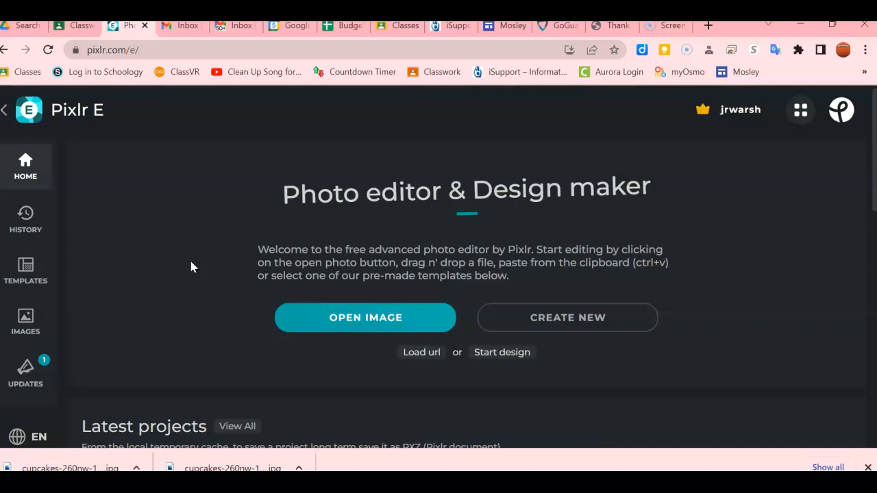
Step: Return to the Classroom assignment, open lion.jpg in a new window and download it
left_click(75, 26)
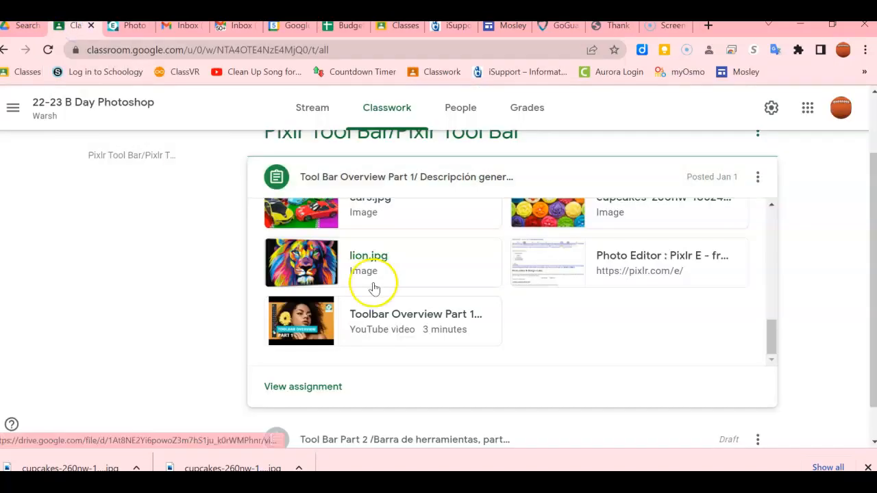
scroll(415, 264, "up", 1)
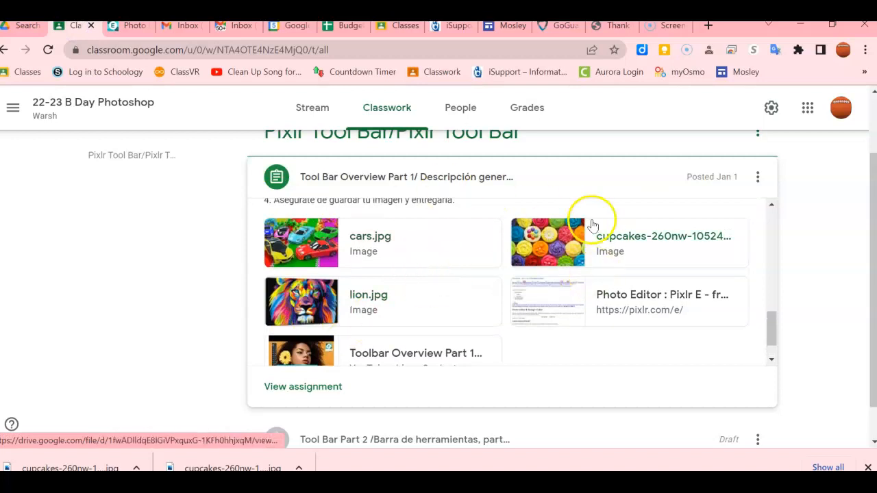
left_click(370, 296)
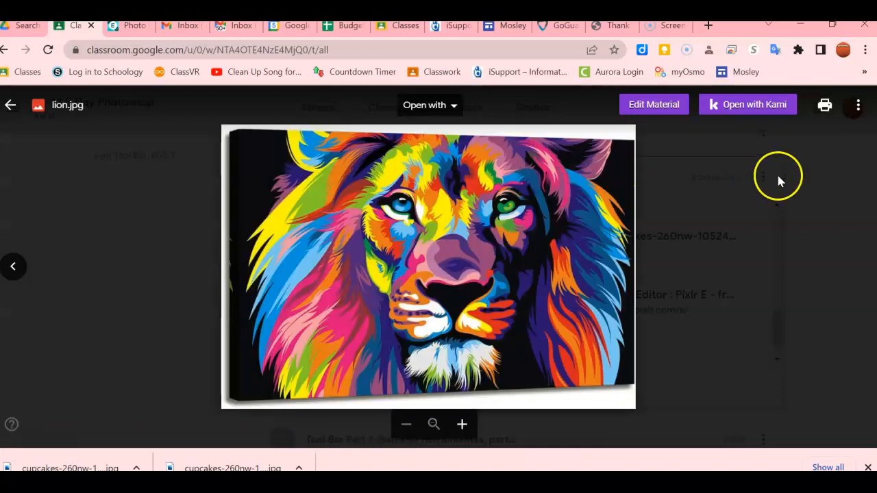
left_click(858, 106)
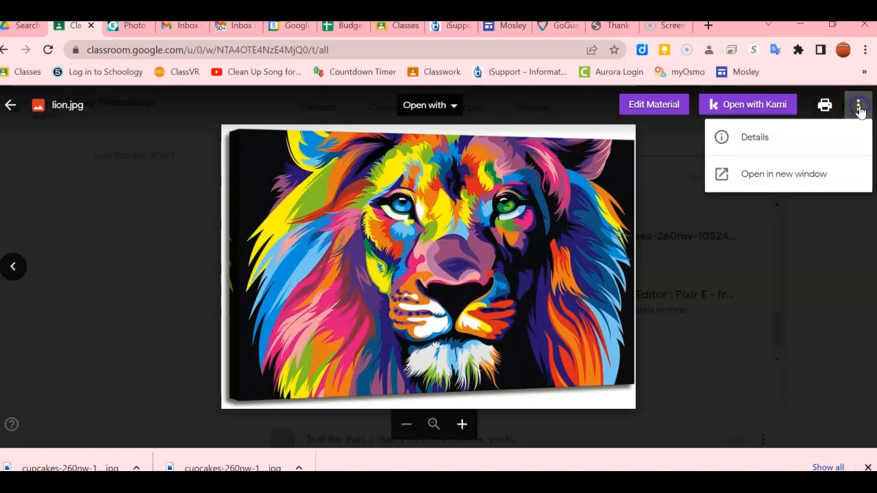
left_click(808, 172)
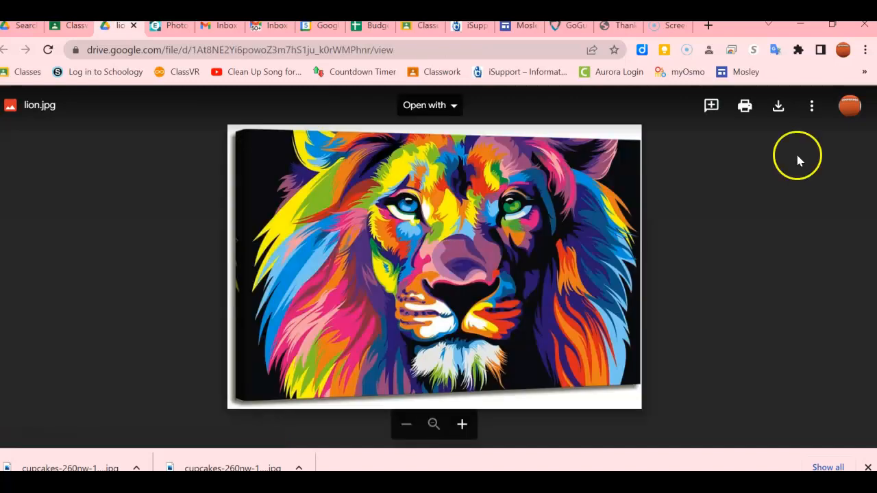
left_click(780, 107)
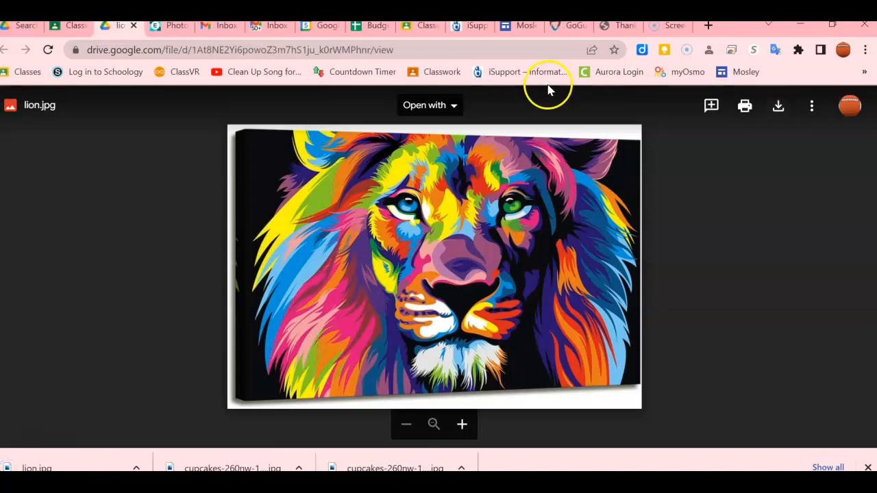
Step: Switch back to Pixlr E and open the lion image from the Downloads folder
left_click(175, 26)
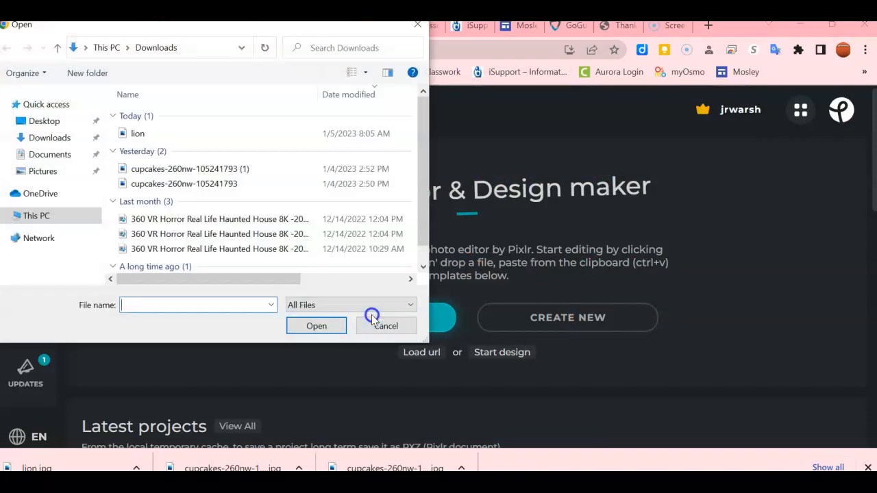
left_click(145, 134)
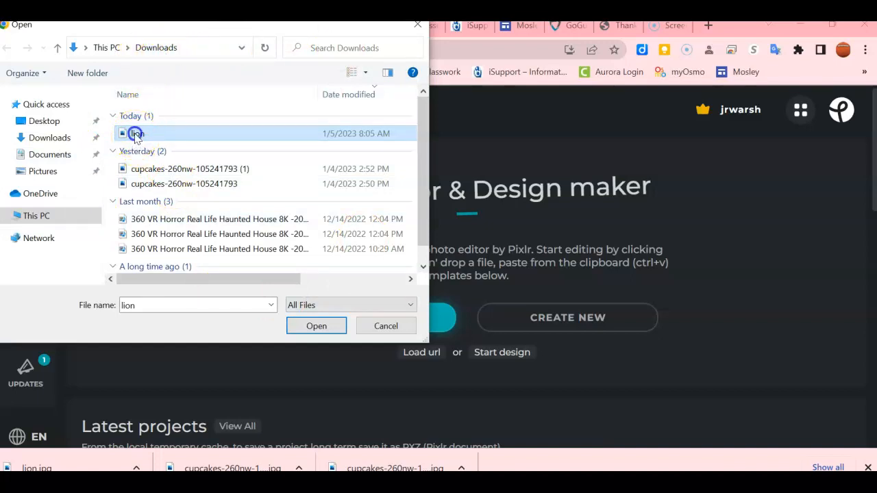
left_click(308, 326)
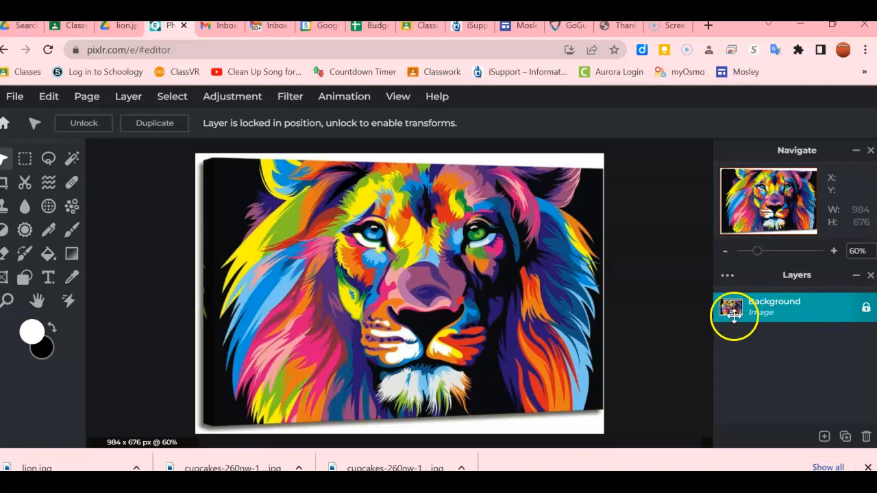
Step: Unlock the Background layer and toggle its visibility off and back on
left_click(866, 308)
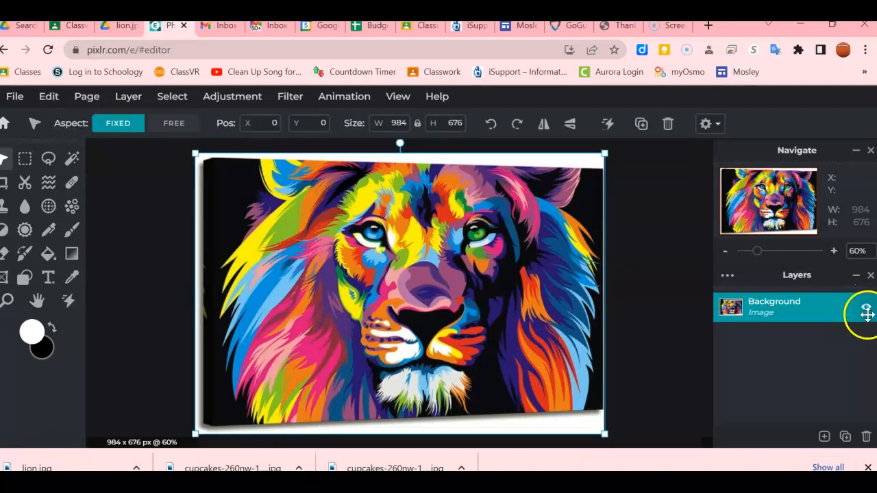
left_click(866, 310)
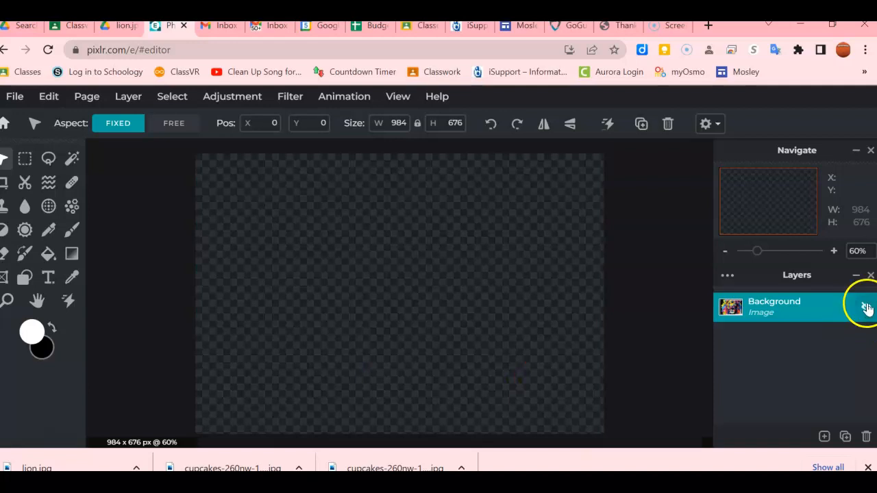
left_click(866, 309)
left_click(866, 309)
left_click(866, 309)
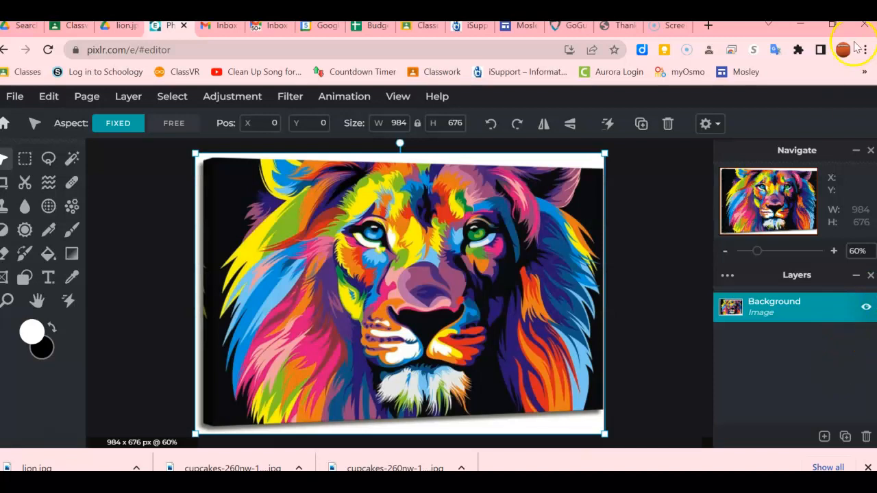
left_click_drag(733, 30, 636, 45)
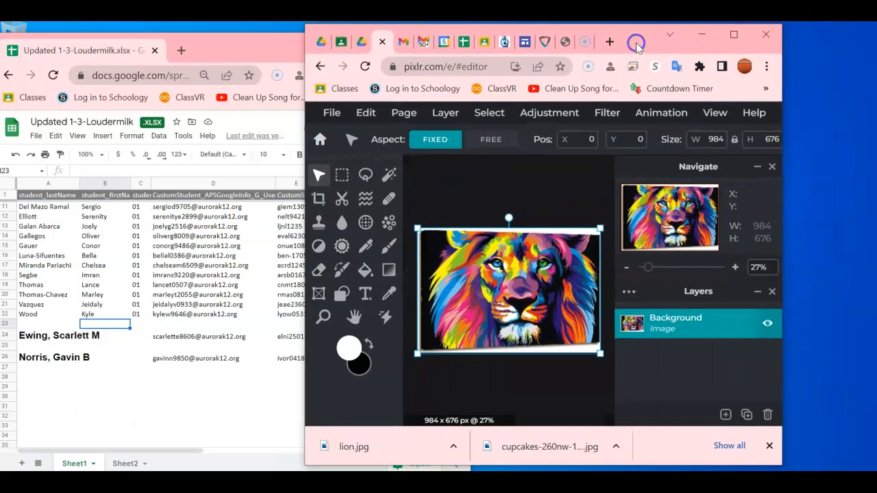
left_click(734, 35)
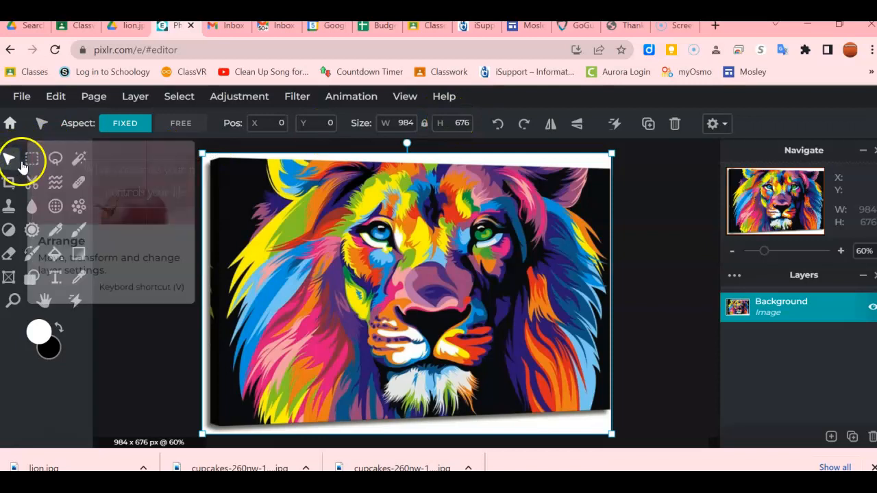
Step: Review the options of the Marquee Select, Lasso Select and Wand Select tools
left_click(30, 163)
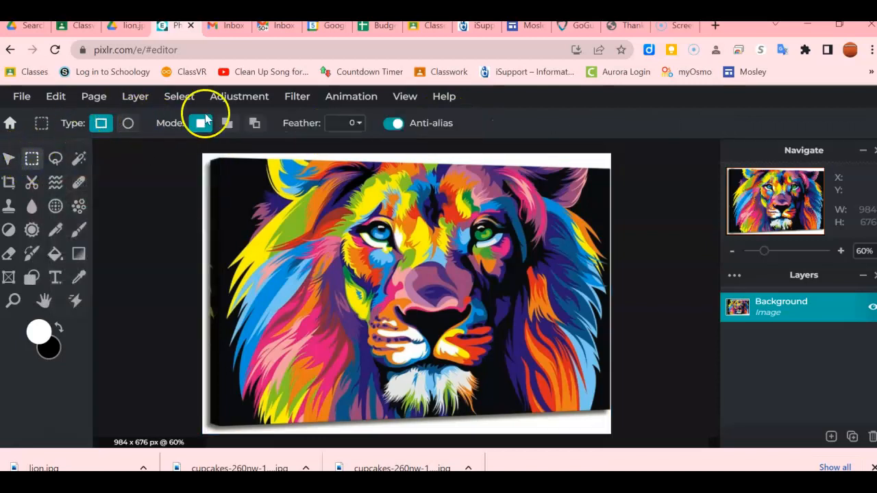
left_click(56, 160)
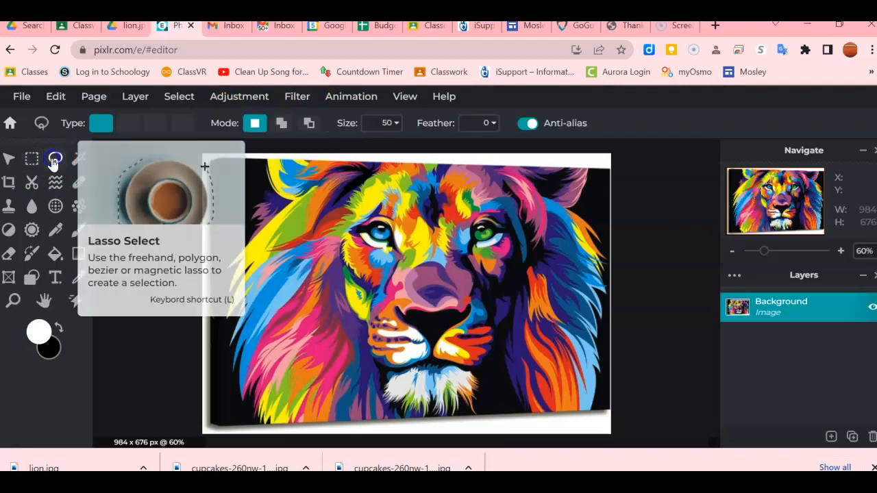
left_click(79, 159)
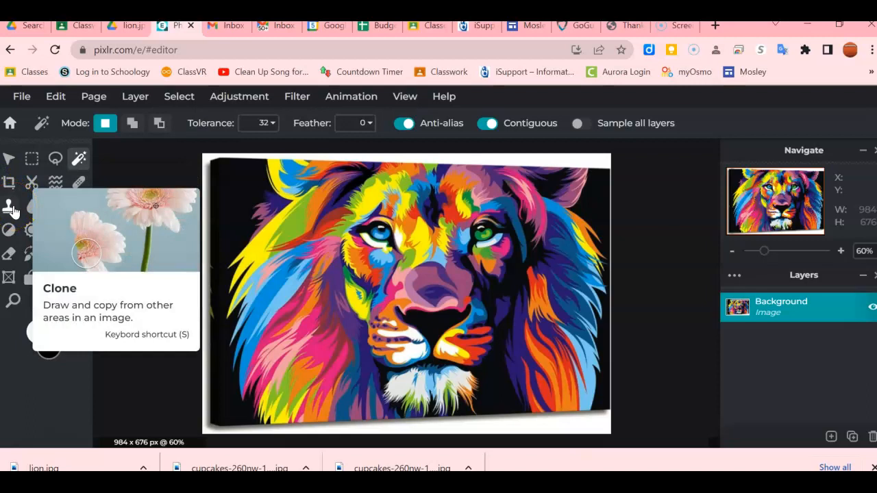
Step: Use the Arrange tool to shrink the lion layer to about 631 × 433 px toward the canvas's lower-right corner
left_click(9, 158)
left_click(376, 244)
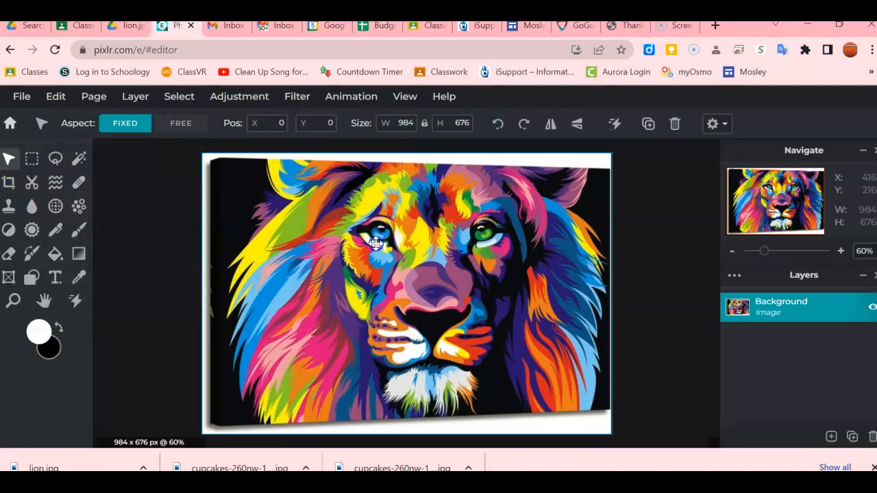
mouse_move(376, 244)
left_mouse_down()
mouse_move(322, 254)
mouse_move(429, 253)
mouse_move(305, 219)
mouse_move(405, 313)
mouse_move(389, 195)
mouse_move(349, 293)
mouse_move(383, 276)
mouse_move(329, 253)
mouse_move(371, 251)
left_mouse_up()
left_click_drag(197, 162, 346, 261)
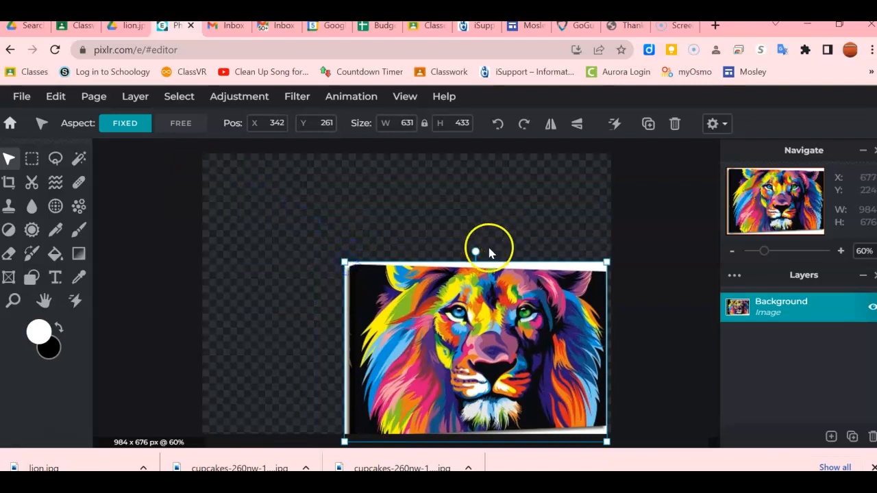
mouse_move(475, 251)
left_mouse_down()
mouse_move(409, 239)
mouse_move(361, 254)
mouse_move(483, 252)
mouse_move(466, 254)
mouse_move(477, 257)
left_mouse_up()
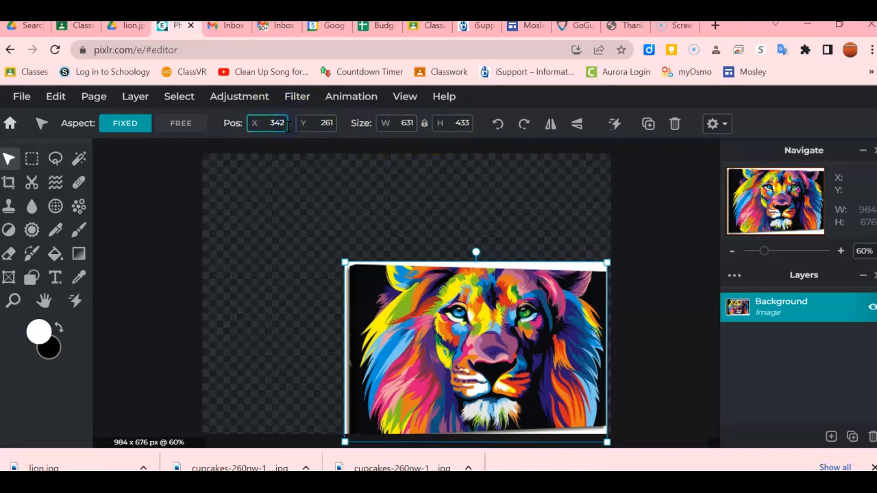
Step: Set the lion layer's position to X 3, Y 61 and its width to 666 with the aspect fixed
key("BackSpace")
key("BackSpace")
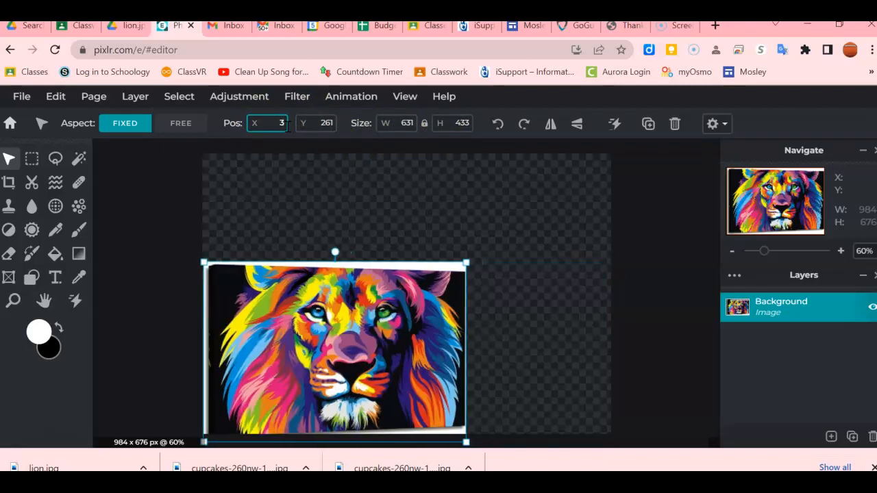
double_click(327, 123)
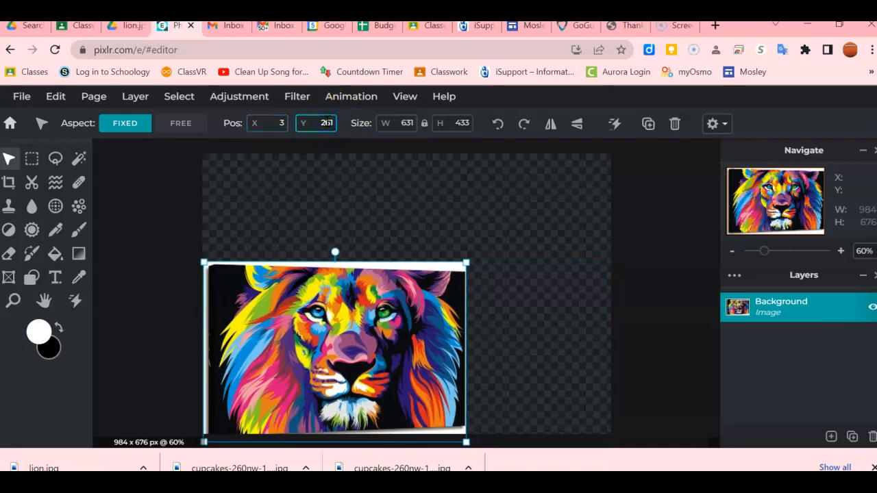
type("61")
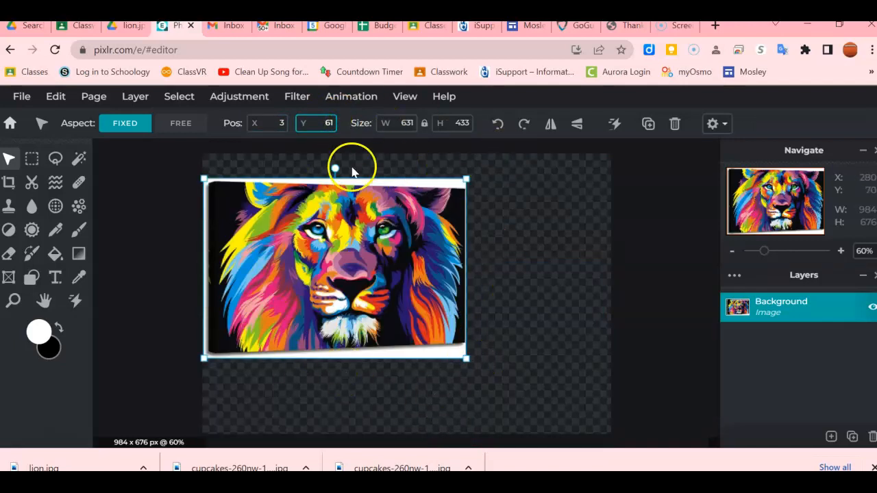
left_click(408, 123)
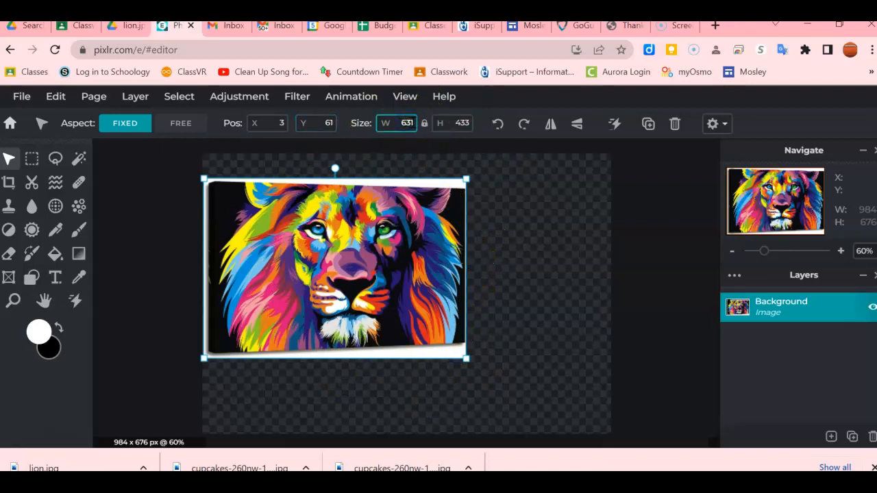
type("666")
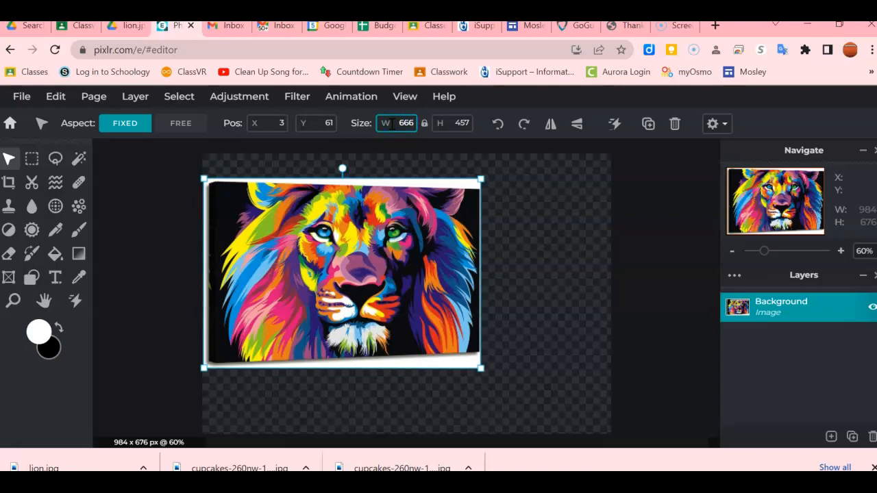
Step: Try rotating the lion layer left and right, finishing in its upright orientation
left_click(496, 131)
left_click(519, 128)
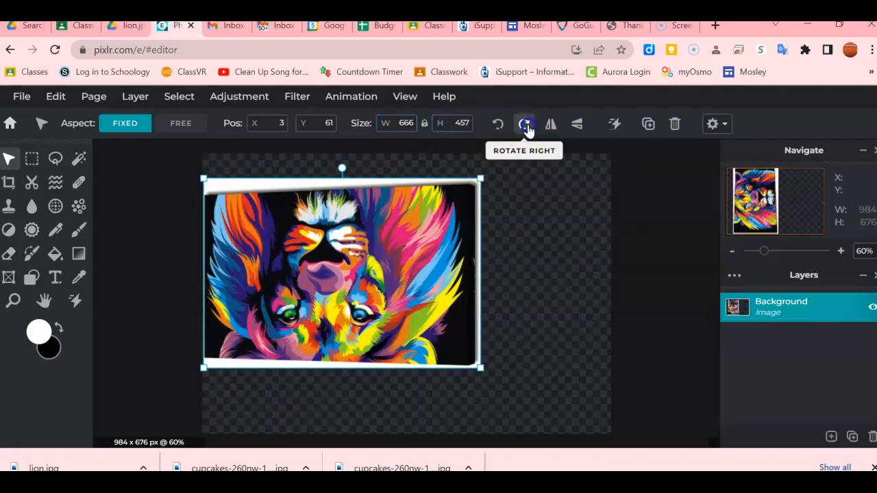
left_click(526, 126)
left_click(496, 125)
left_click(496, 125)
Step: Flip the lion layer horizontally and back, and flip it vertically so it is upside down
left_click(551, 126)
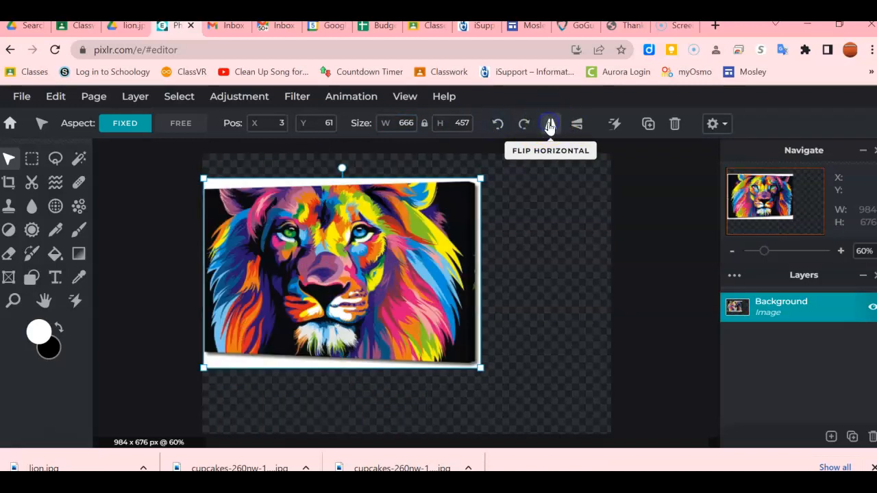
left_click(549, 127)
left_click(576, 124)
left_click(577, 124)
left_click(576, 124)
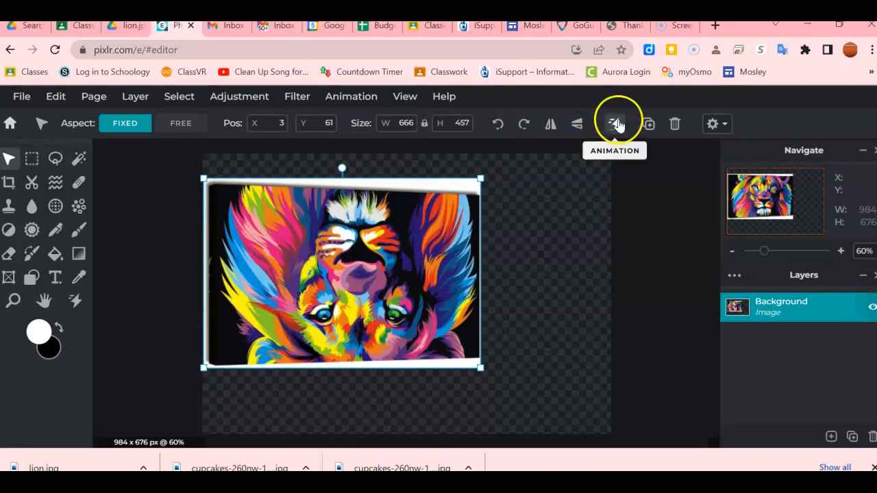
Step: Apply the Fade page animation to the upside-down lion image
left_click(616, 123)
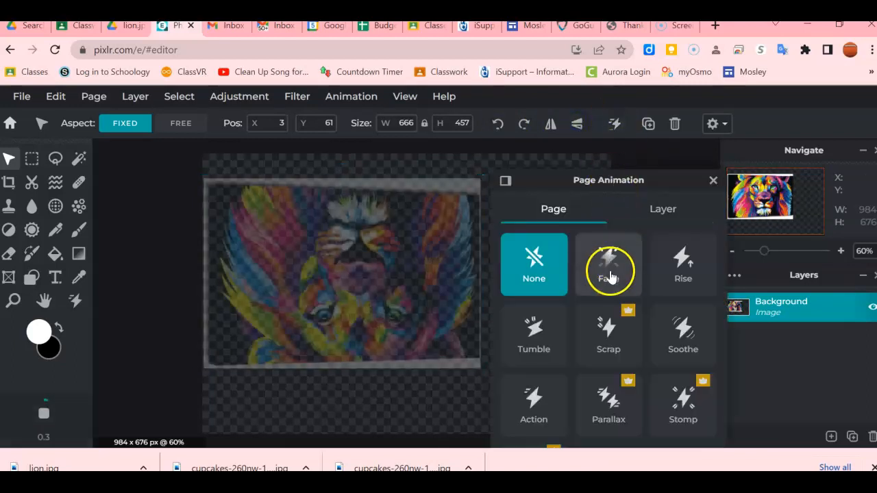
left_click(610, 274)
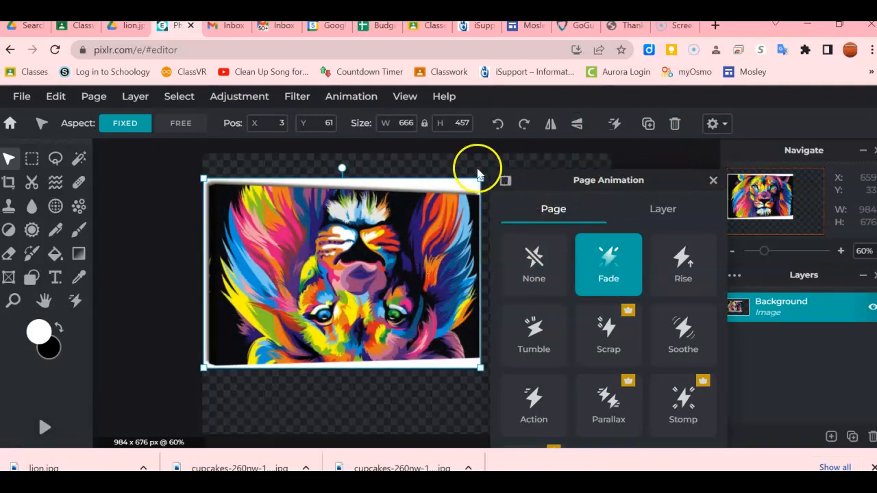
left_click(711, 180)
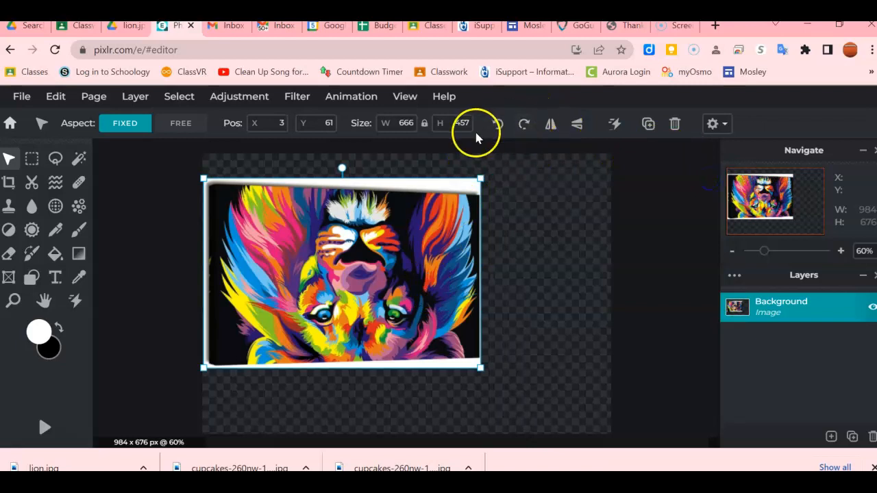
Step: Duplicate the lion layer and move the copy to about X 143, Y 110 so both layers show
left_click(648, 124)
left_click_drag(353, 263, 407, 292)
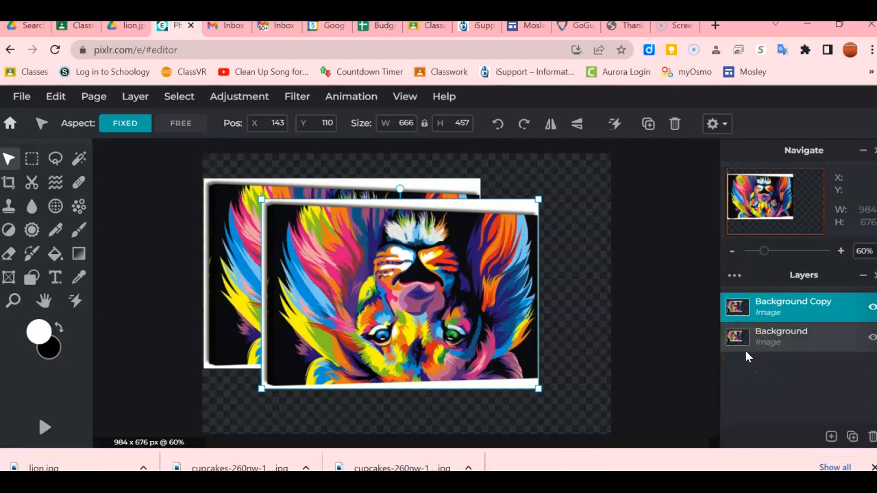
mouse_move(748, 305)
left_mouse_down()
mouse_move(753, 347)
mouse_move(746, 294)
left_mouse_up()
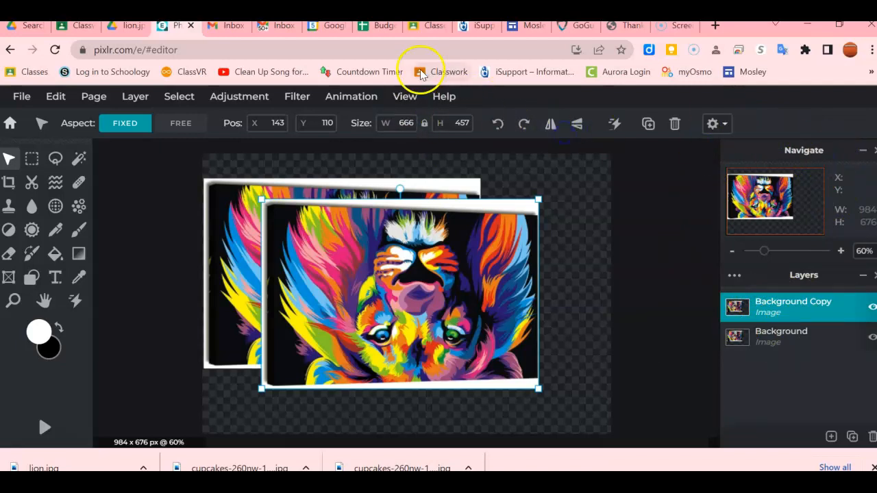
Step: Hide the Layers panel and bring it back
left_click(405, 96)
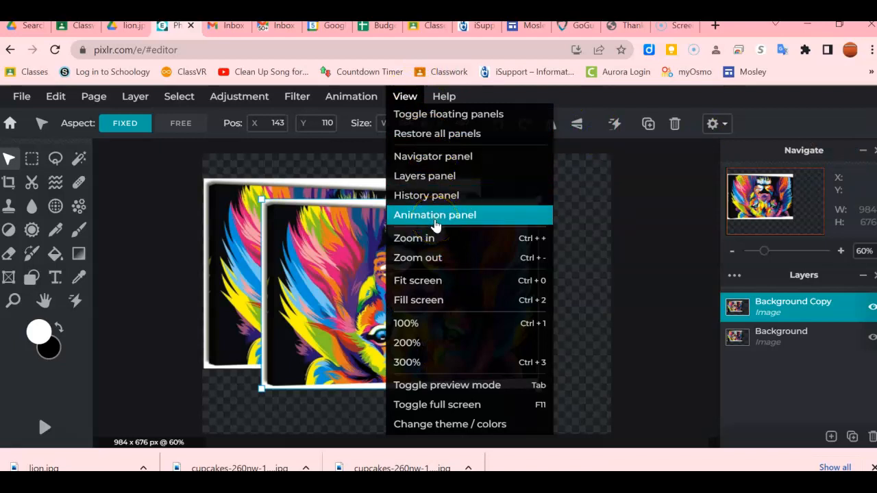
left_click(435, 176)
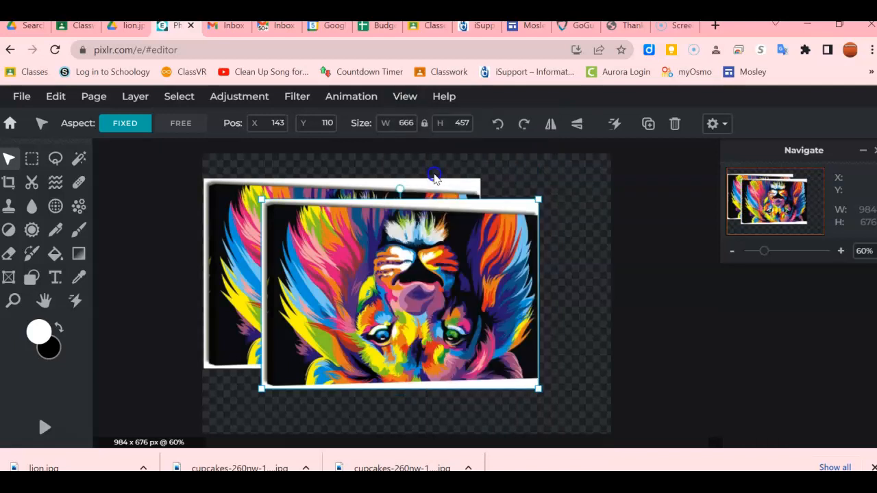
left_click(408, 99)
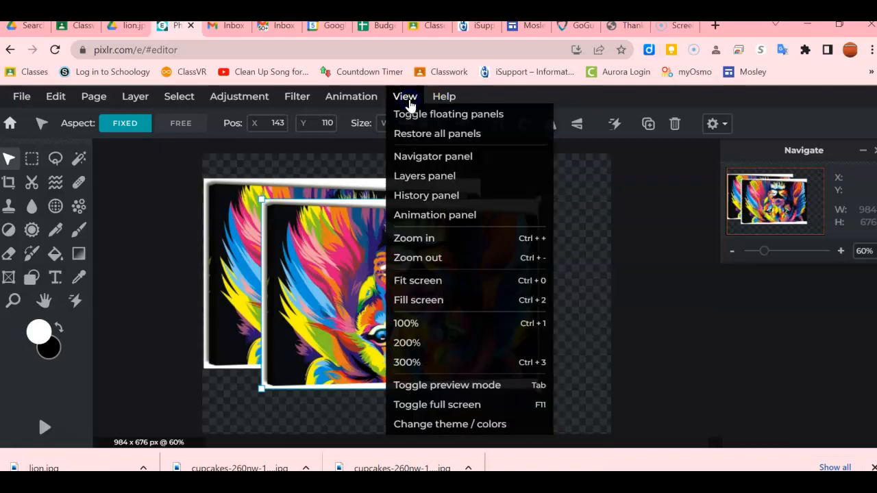
left_click(435, 177)
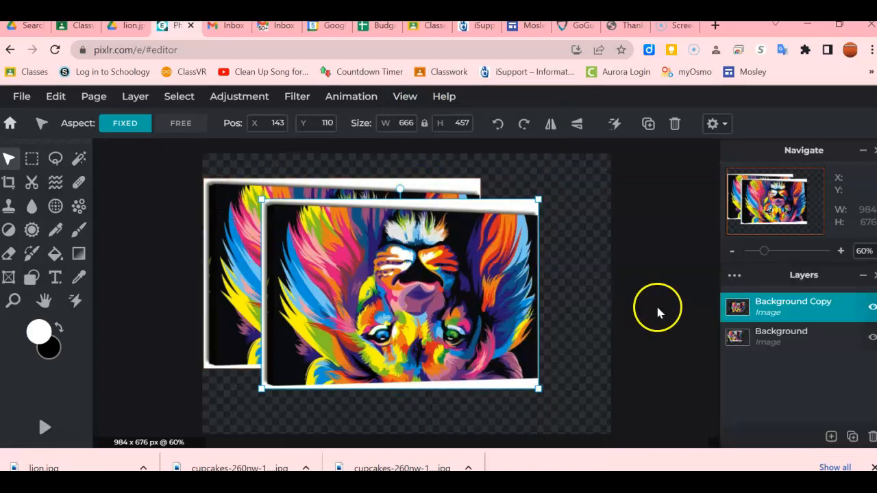
Step: Delete the duplicate lion layer and rotate the remaining Background layer by about 180° so the lion is upright
left_click(796, 335)
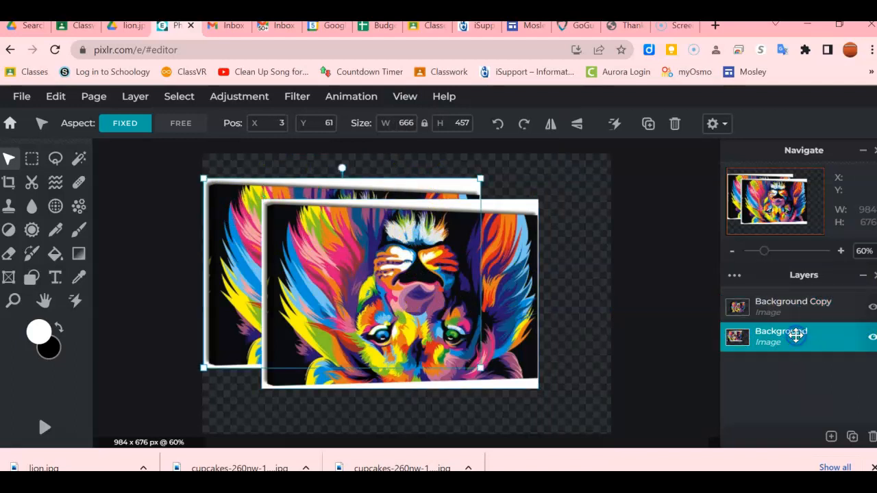
left_click(781, 295)
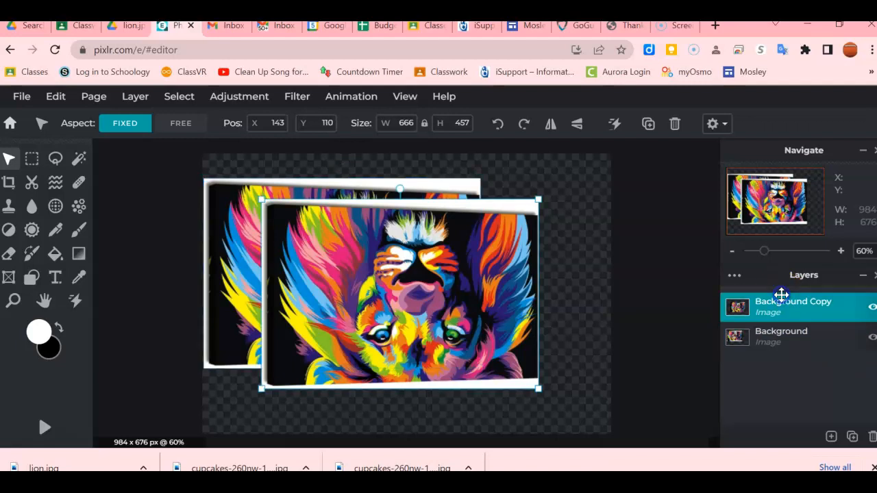
key("Delete")
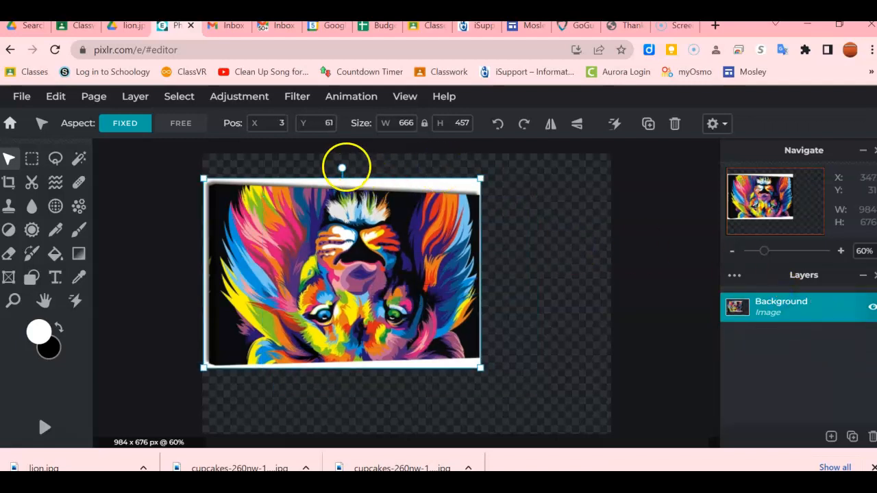
left_click_drag(347, 169, 340, 350)
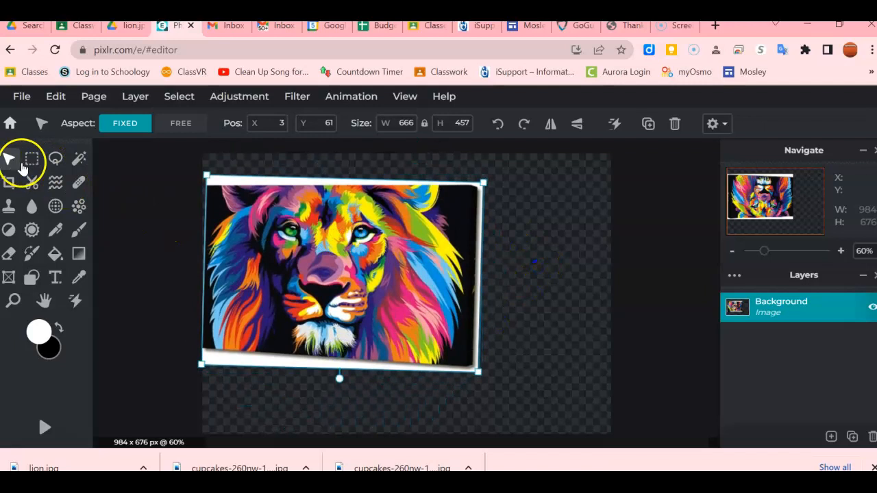
Step: Clear a tiny rectangular marquee selection, about 10 × 26 px, near the lion's upper-left mane
left_click(33, 162)
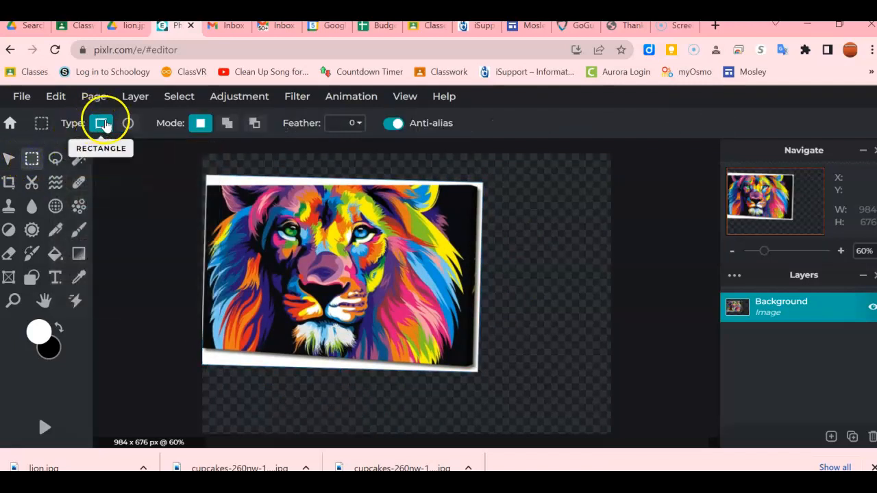
left_click_drag(264, 207, 268, 217)
scroll(268, 218, "up", 5)
scroll(268, 218, "down", 6)
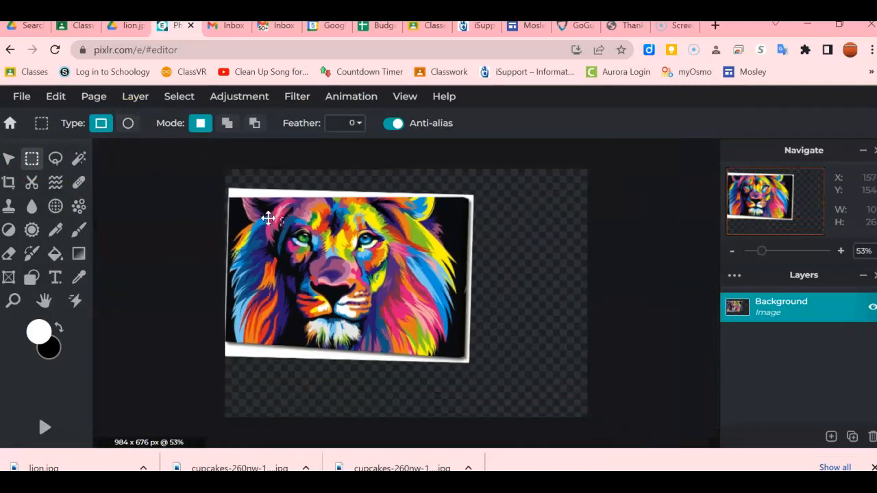
scroll(267, 218, "down", 2)
key("Delete")
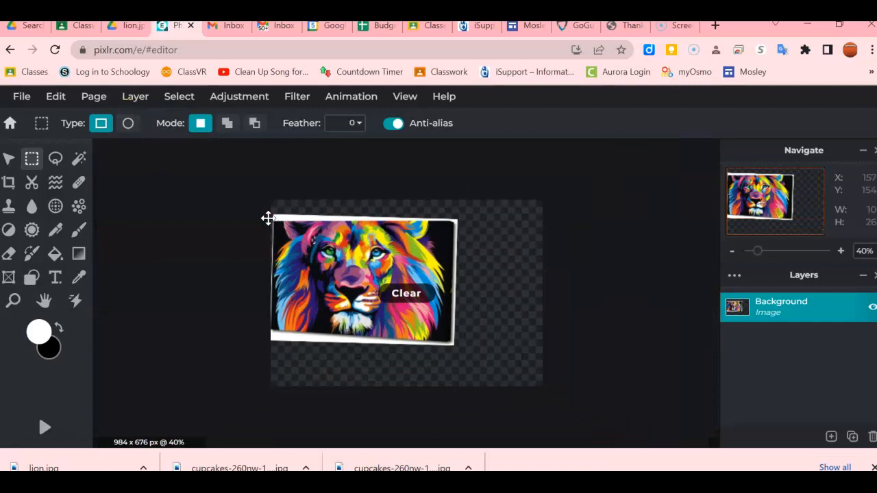
Step: Try clearing a rectangular selection of about 305 × 263 px over the right half of the lion's face, and undo the clear
left_click_drag(364, 244, 449, 317)
key("Delete")
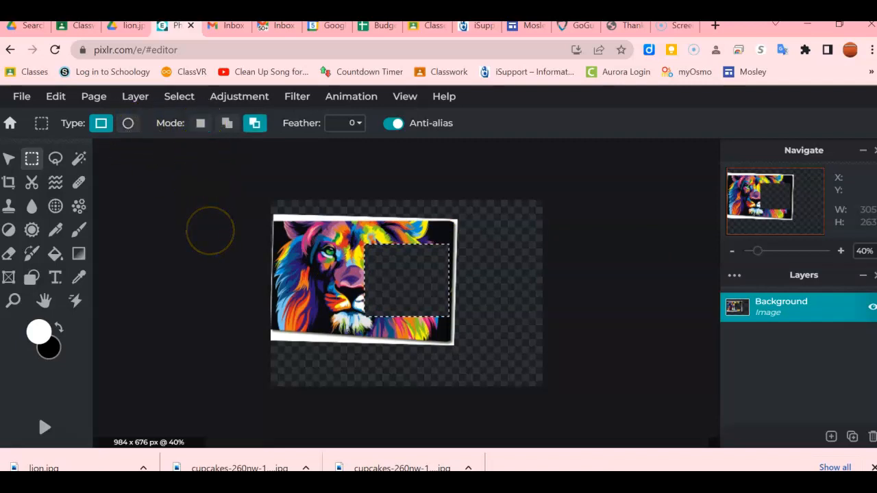
key("ctrl+z")
Step: Clear an elliptical marquee selection of about 189 × 192 px around the lion's green eye
left_click(128, 123)
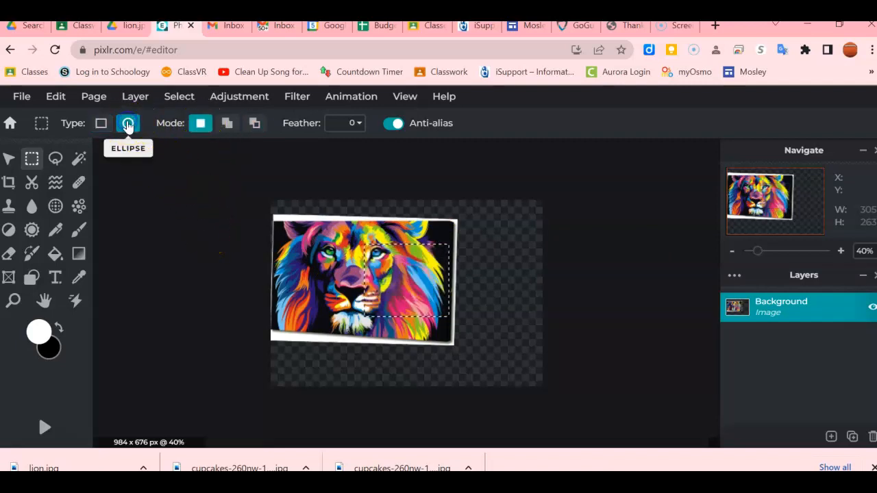
left_click(287, 233)
left_click_drag(286, 233, 339, 285)
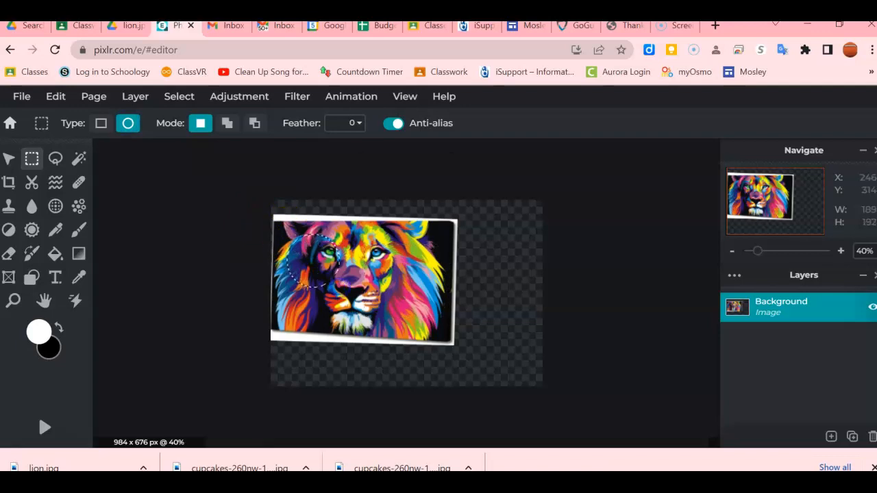
key("Delete")
Step: Add a larger ellipse over the right side of the lion's face to the existing selection and clear the combined area
left_click(227, 123)
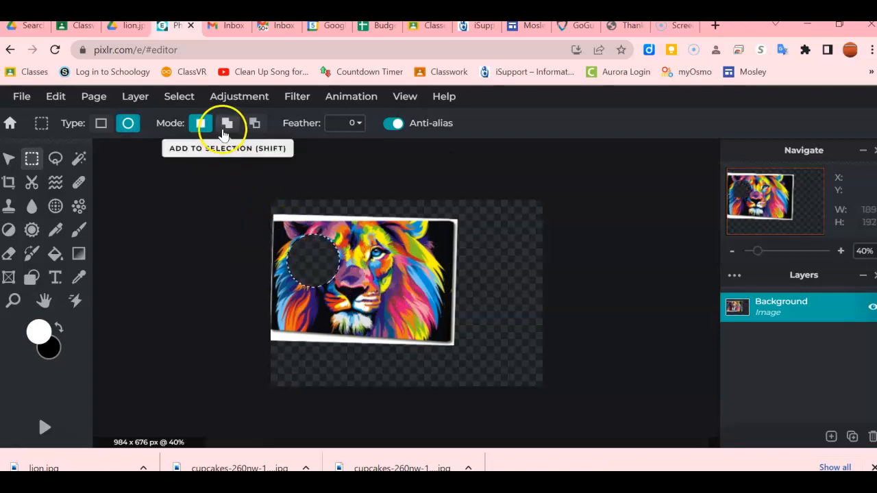
left_click(200, 123)
left_click(228, 126)
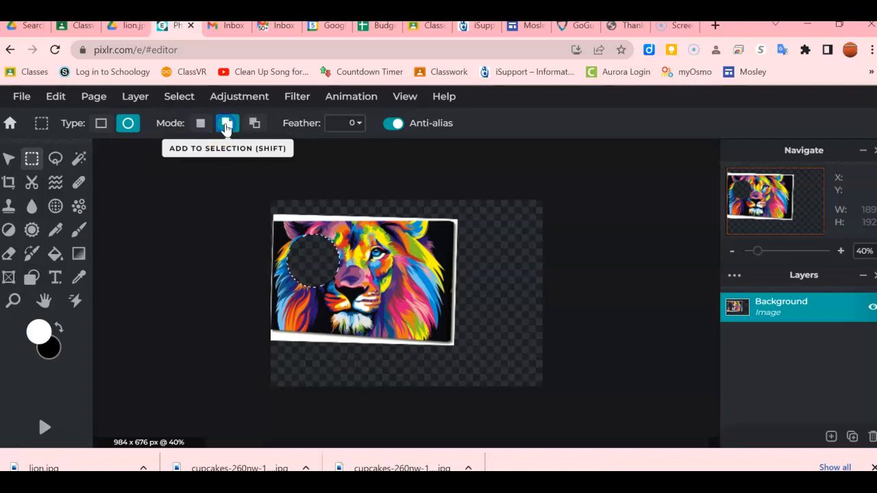
left_click(255, 124)
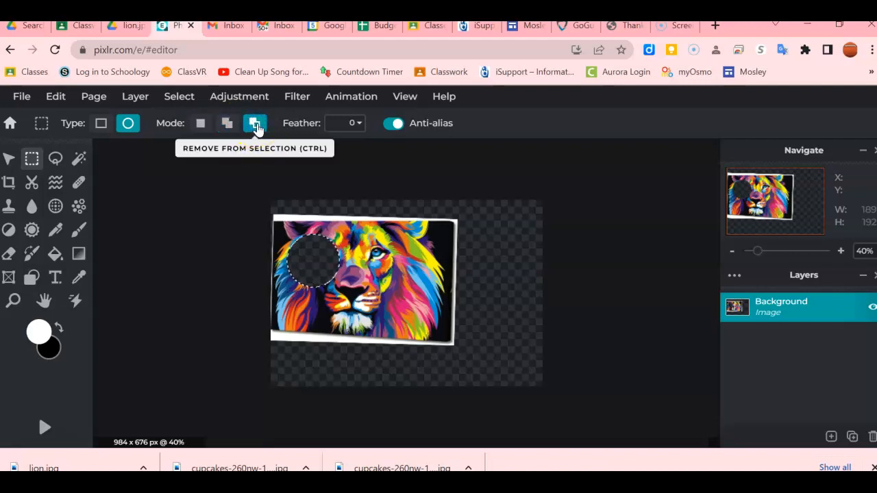
left_click(200, 125)
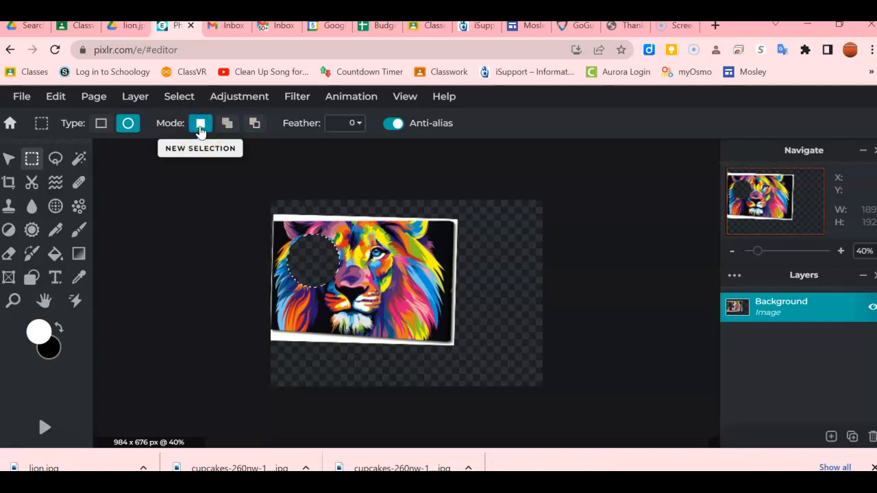
left_click(227, 124)
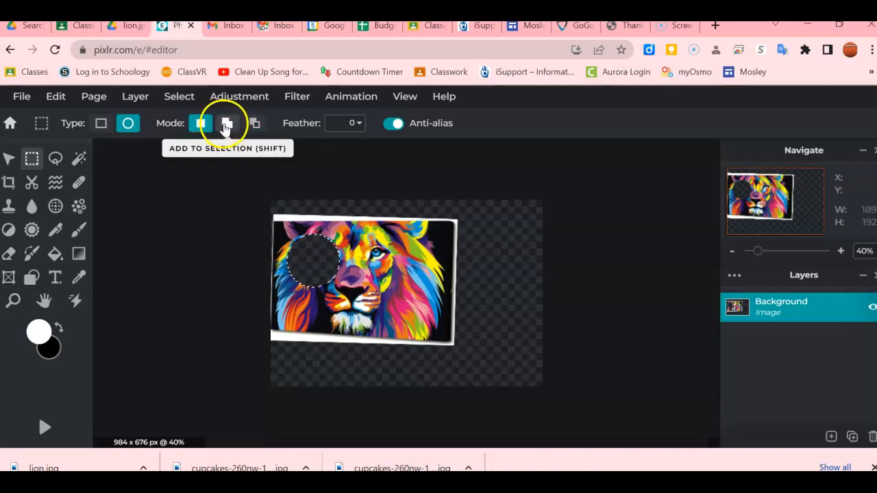
left_click(226, 125)
left_click_drag(351, 233, 439, 327)
key("Delete")
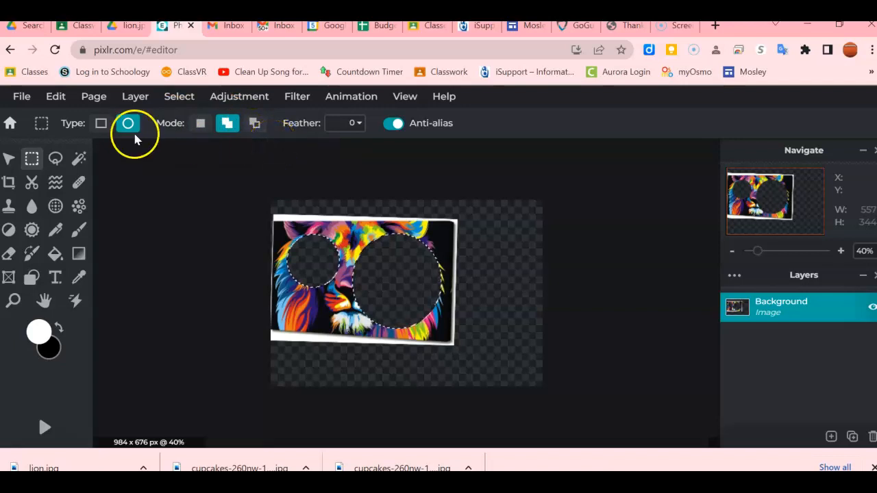
Step: Undo the large ellipse's clear and selection, plus the clear of the first ellipse
left_click(55, 96)
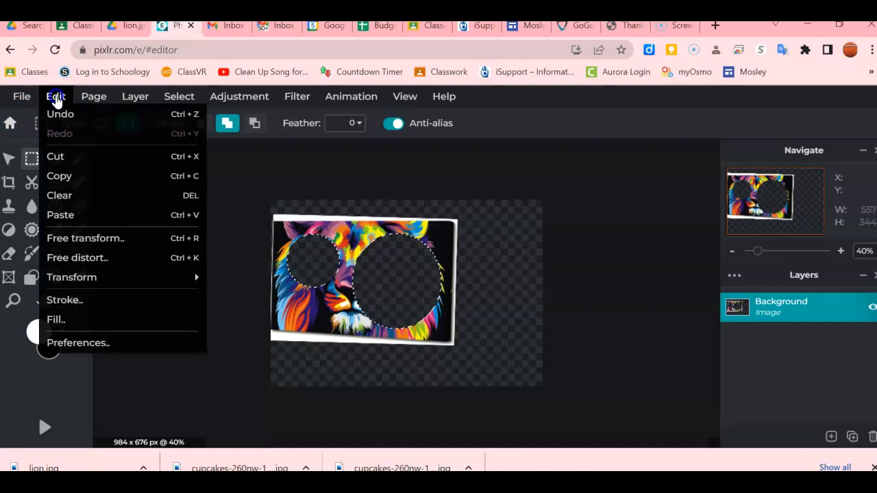
left_click(59, 121)
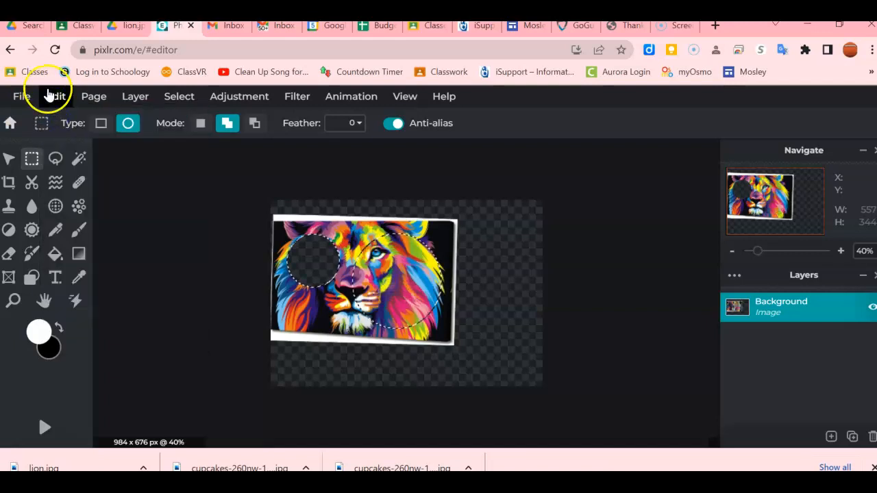
left_click(52, 95)
left_click(60, 114)
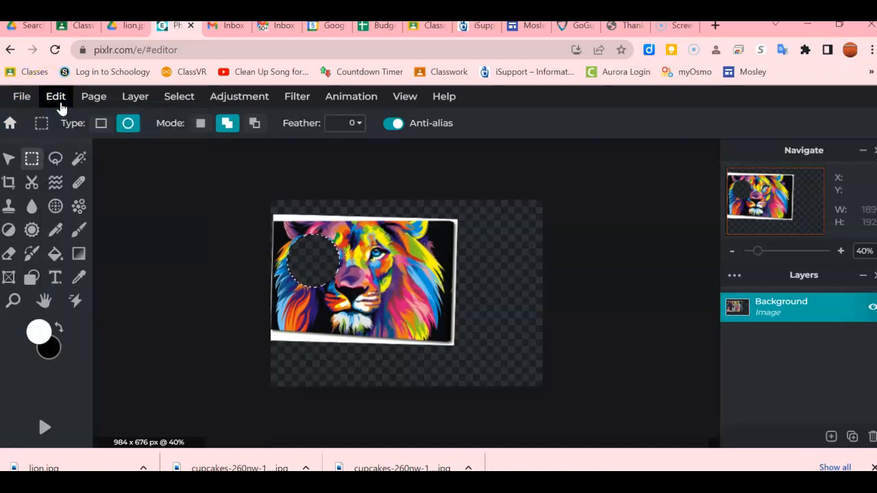
left_click(56, 97)
left_click(71, 122)
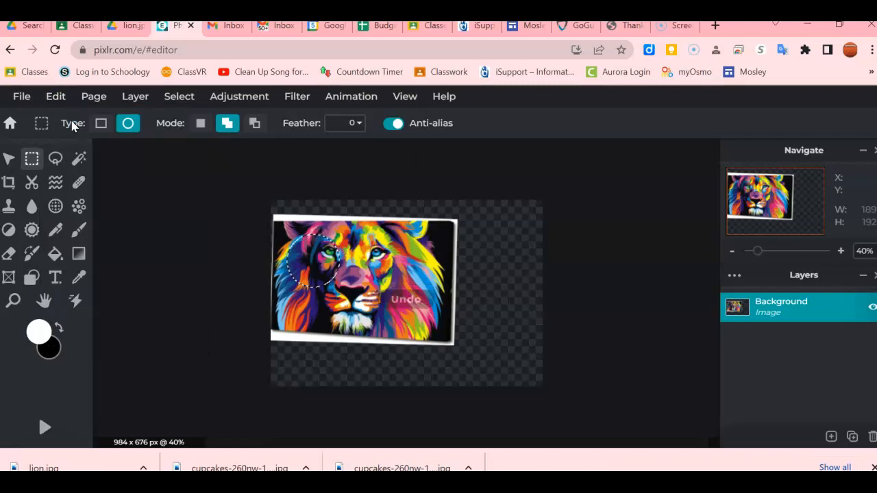
Step: Clear a freehand lasso selection of about 234 × 258 px over the right side of the lion's face
left_click(56, 159)
left_click(365, 215)
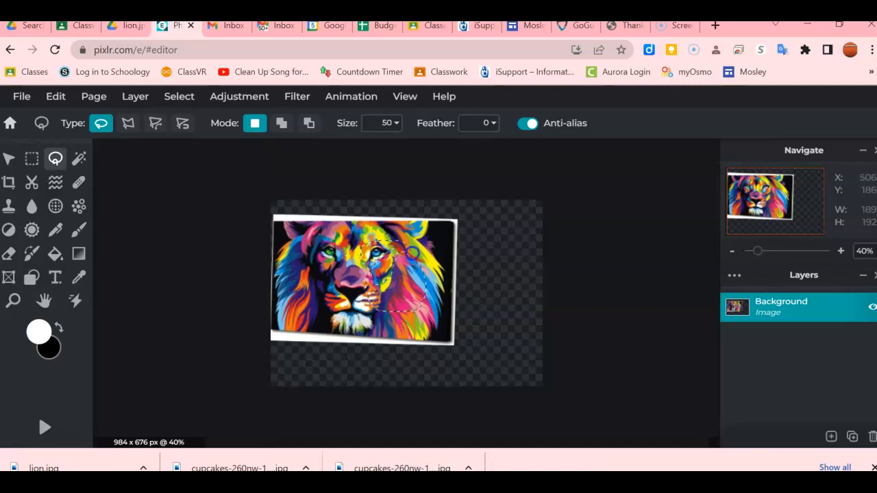
left_click_drag(366, 300, 401, 259)
key("Delete")
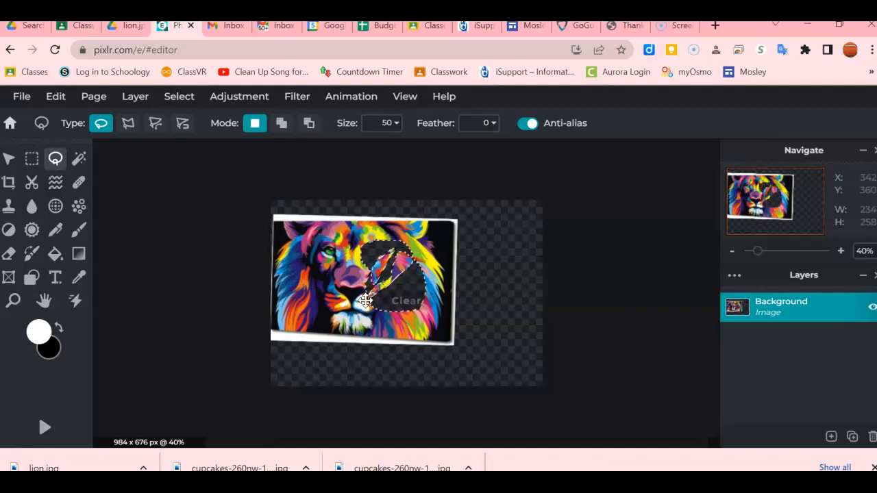
Step: Clear a triangular polygon lasso selection of about 180 × 126 px beside the lion's green eye
left_click(127, 124)
left_click(284, 256)
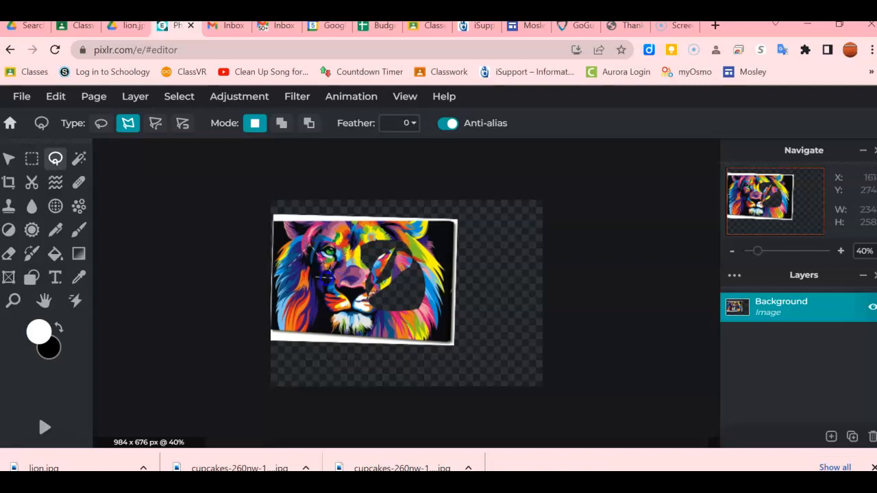
key("Delete")
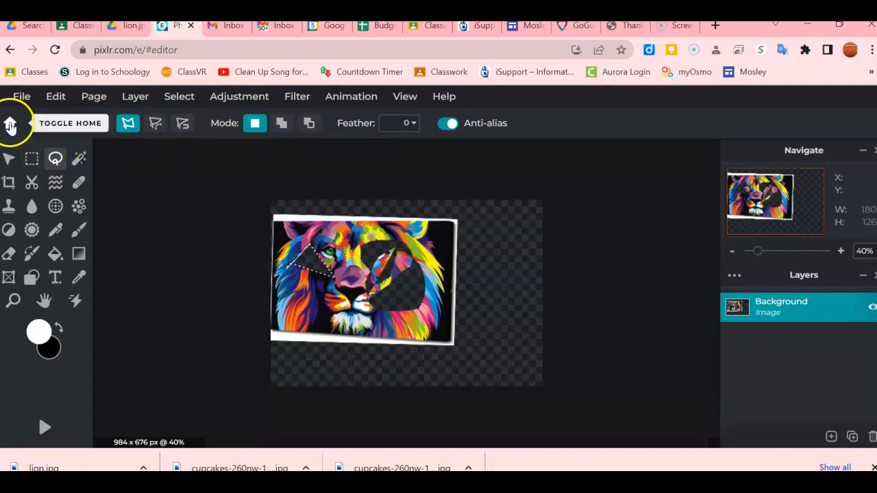
left_click(32, 159)
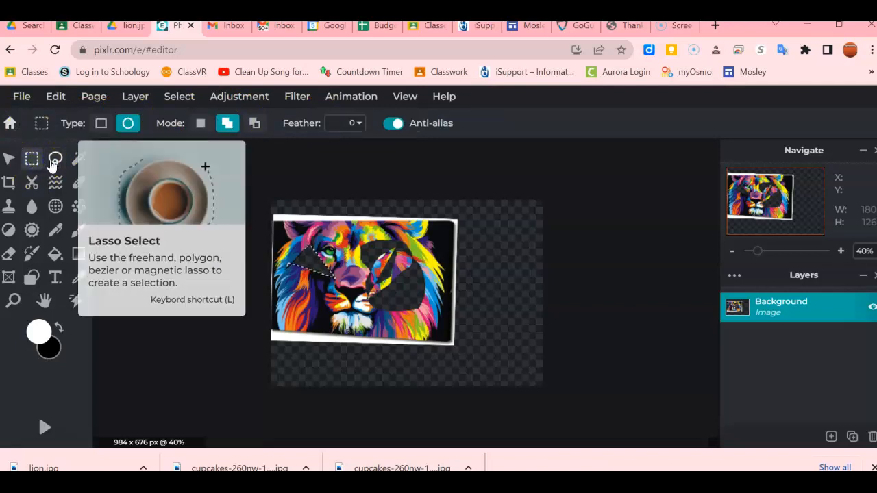
left_click(54, 162)
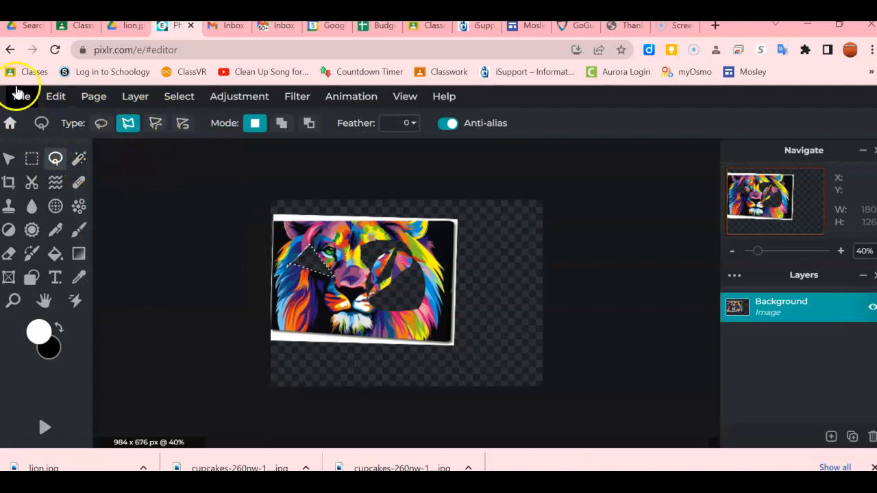
Step: Undo the clear and the triangular polygon lasso selection beside the lion's green eye
left_click(56, 96)
left_click(58, 113)
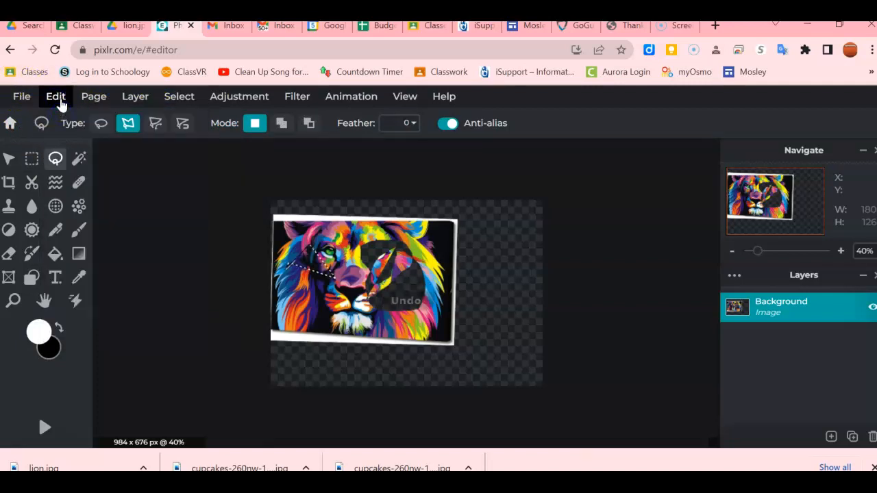
left_click(60, 99)
left_click(59, 112)
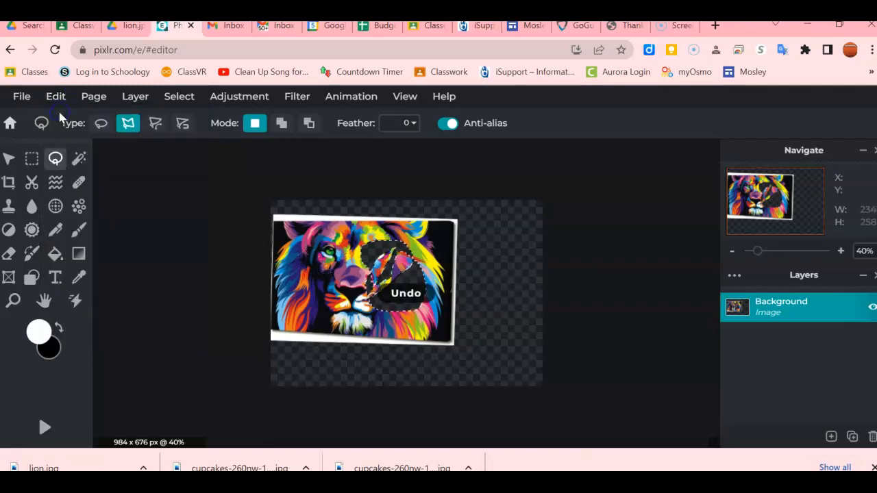
Step: Clear the yellow mane strands right of the lion's face, then its white chin fur, using Wand Select at tolerance 32
left_click(79, 159)
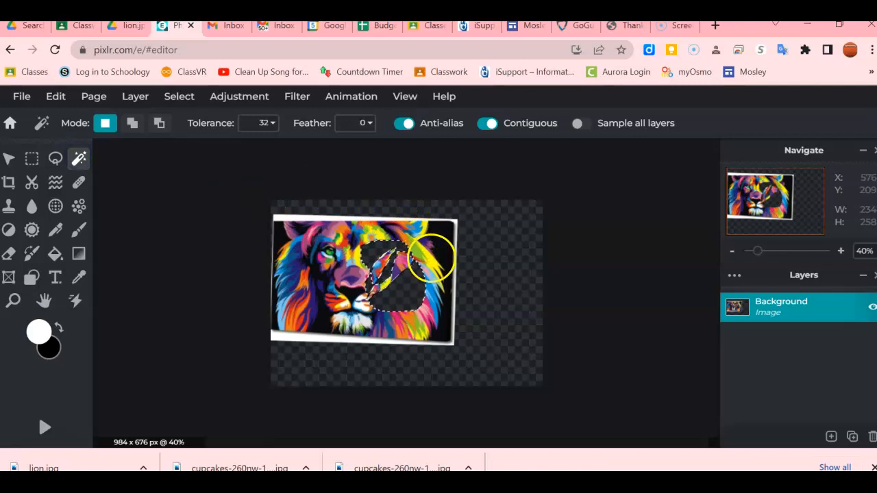
left_click(432, 262)
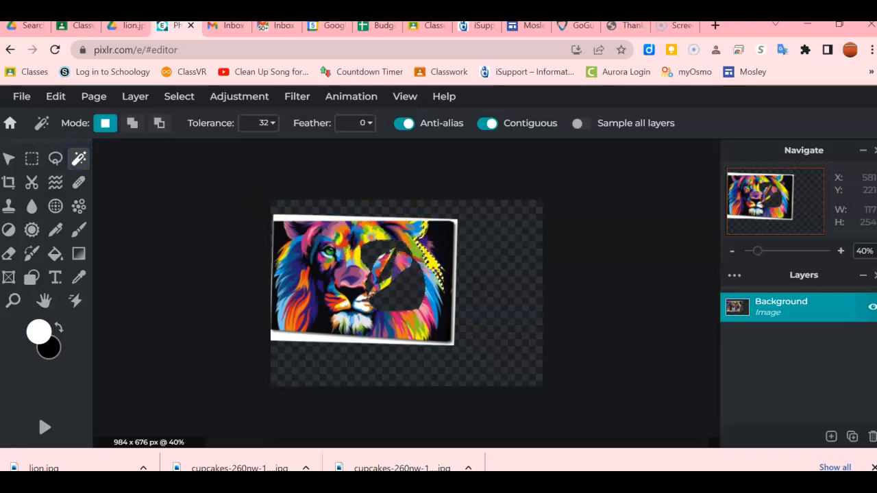
key("Delete")
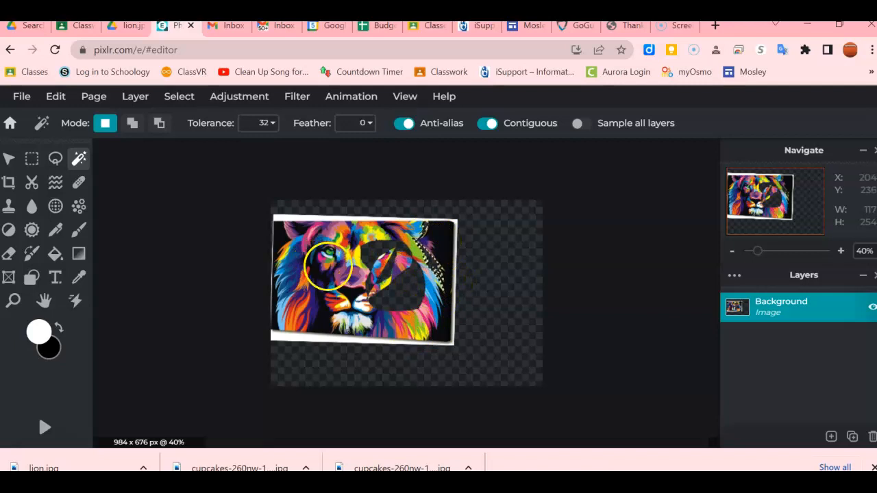
left_click(364, 320)
key("Delete")
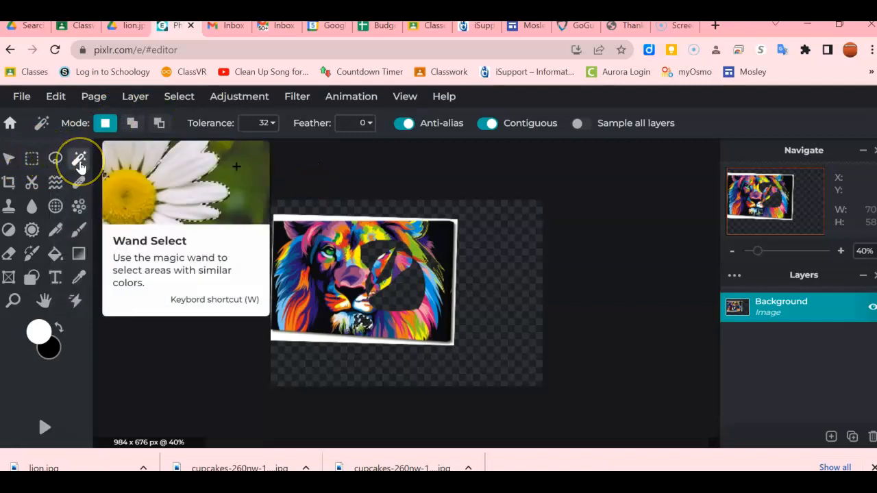
Step: Undo the Wand Select clears and selections on the lion's chin fur and yellow mane
left_click(55, 96)
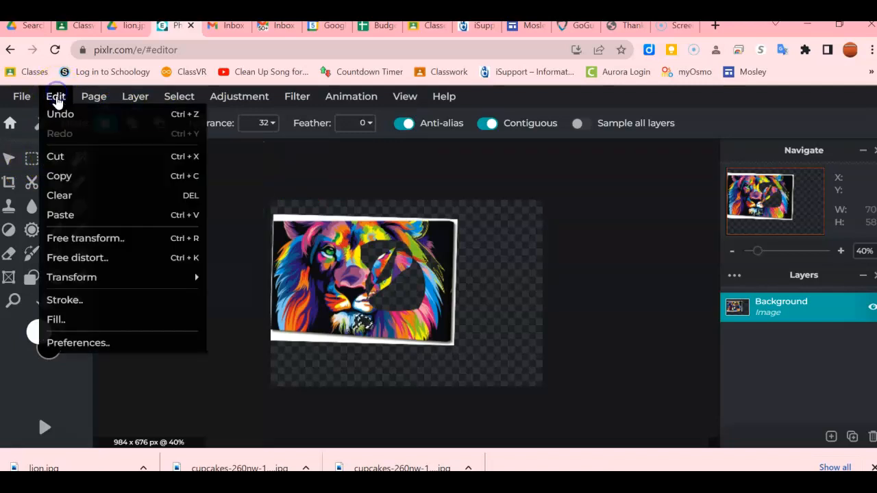
left_click(57, 112)
left_click(56, 97)
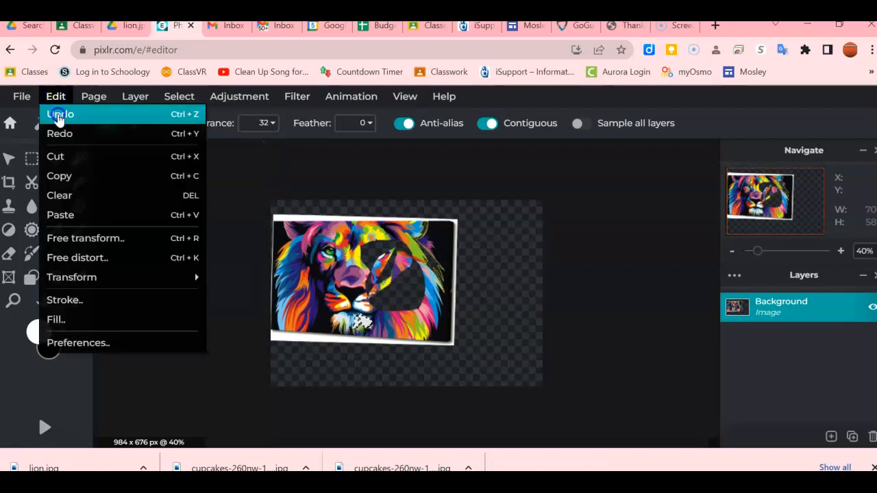
left_click(57, 112)
left_click(55, 97)
left_click(57, 112)
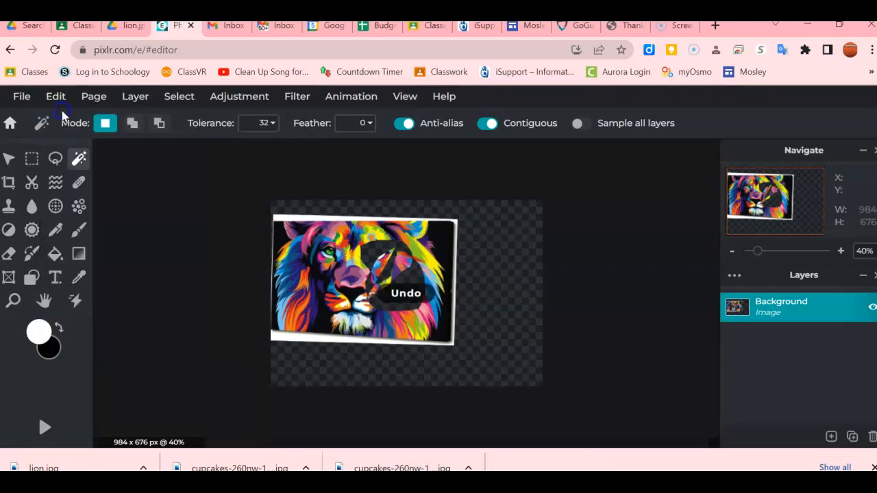
Step: Crop the canvas freely to about 645 × 425 px around the lion picture, trimming the empty area and most of the white border
left_click(8, 183)
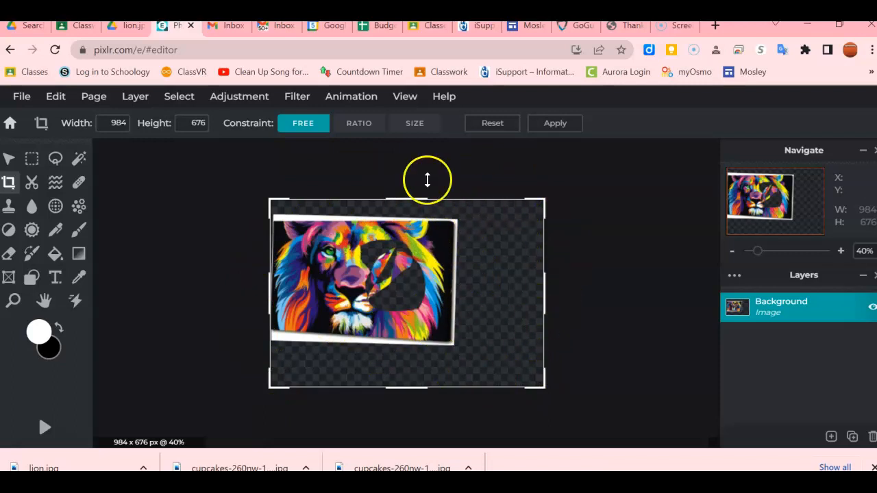
left_click_drag(414, 199, 412, 200)
left_click_drag(411, 200, 411, 218)
left_click_drag(542, 298, 451, 309)
left_click_drag(359, 387, 360, 337)
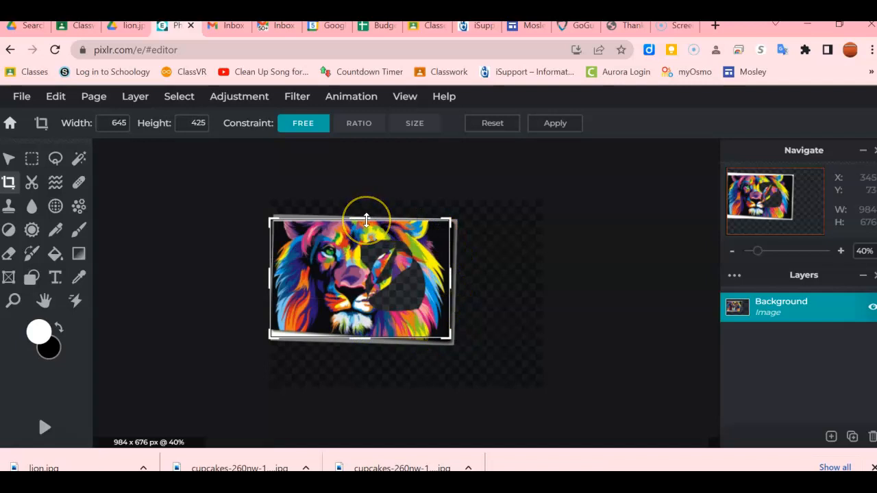
key("Return")
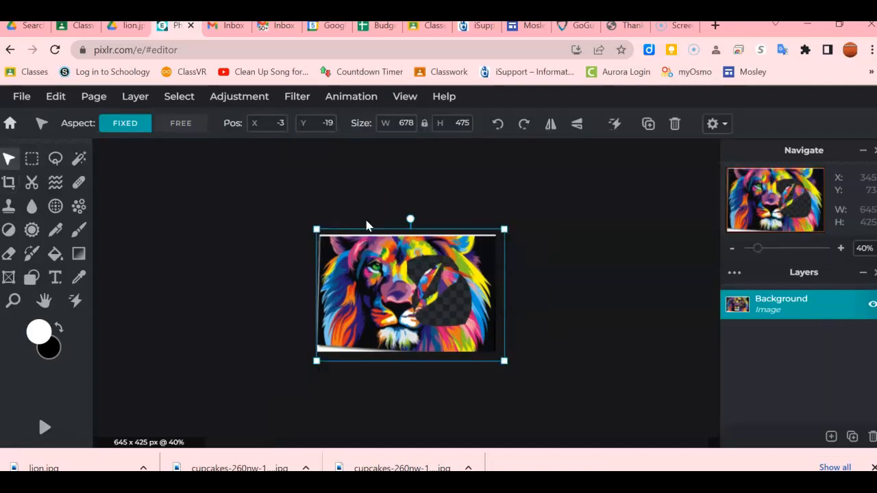